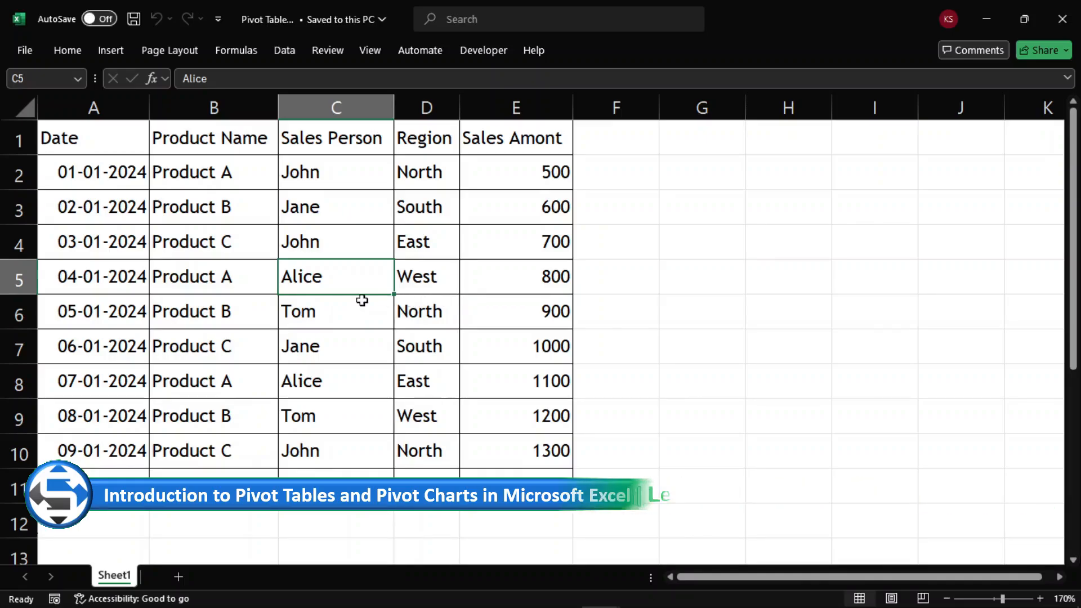
Correct the misspelled header in cell E1 to read "Sales Amount".
drag(87, 140, 515, 477)
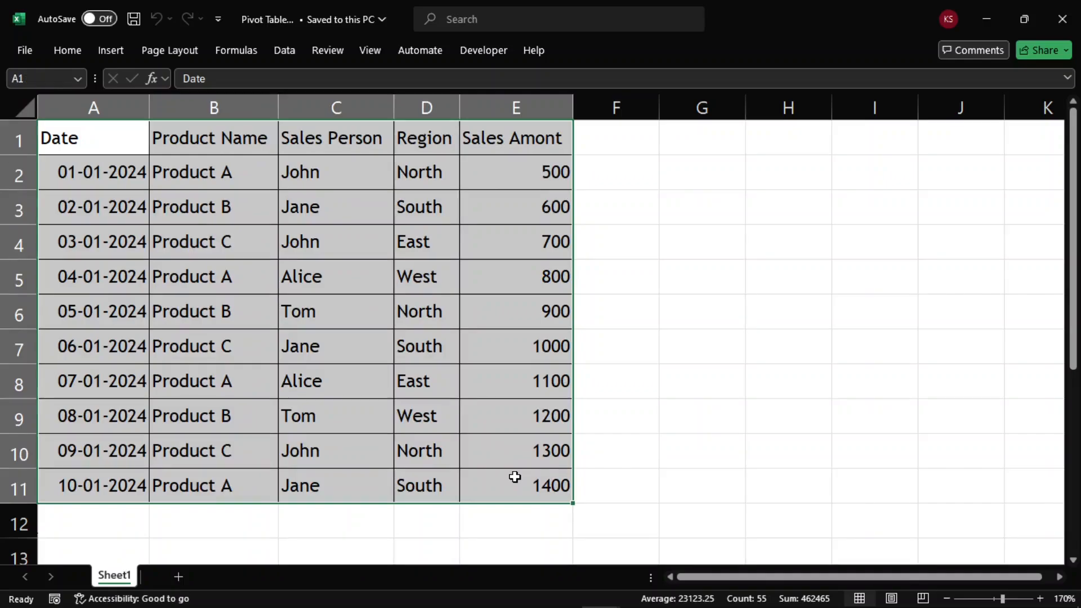
click(361, 346)
click(106, 145)
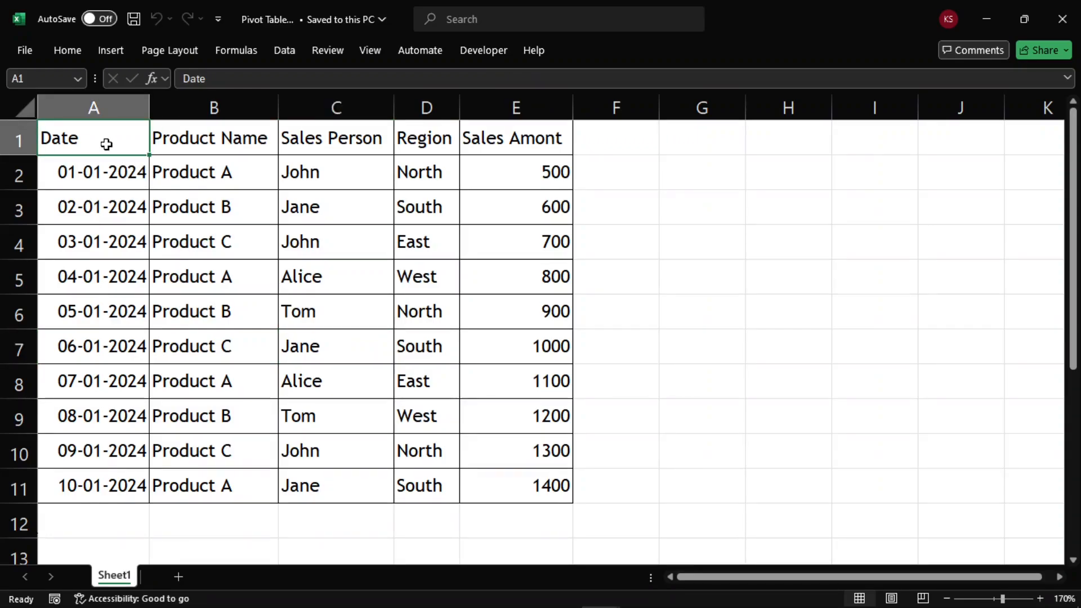
key(Right)
key(Right)
key(Right)
key(Right)
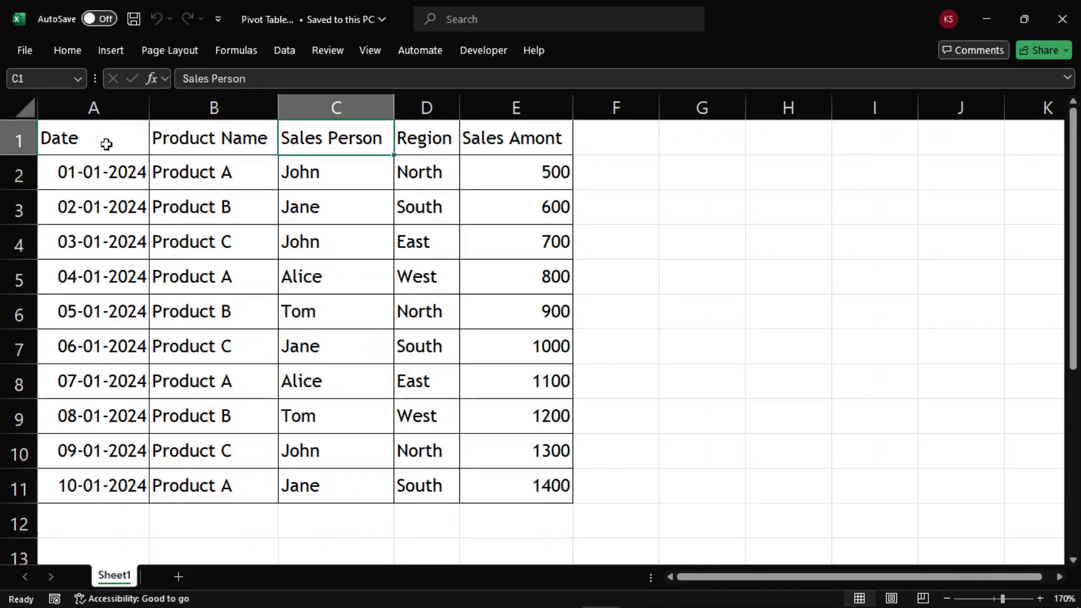
key(F2)
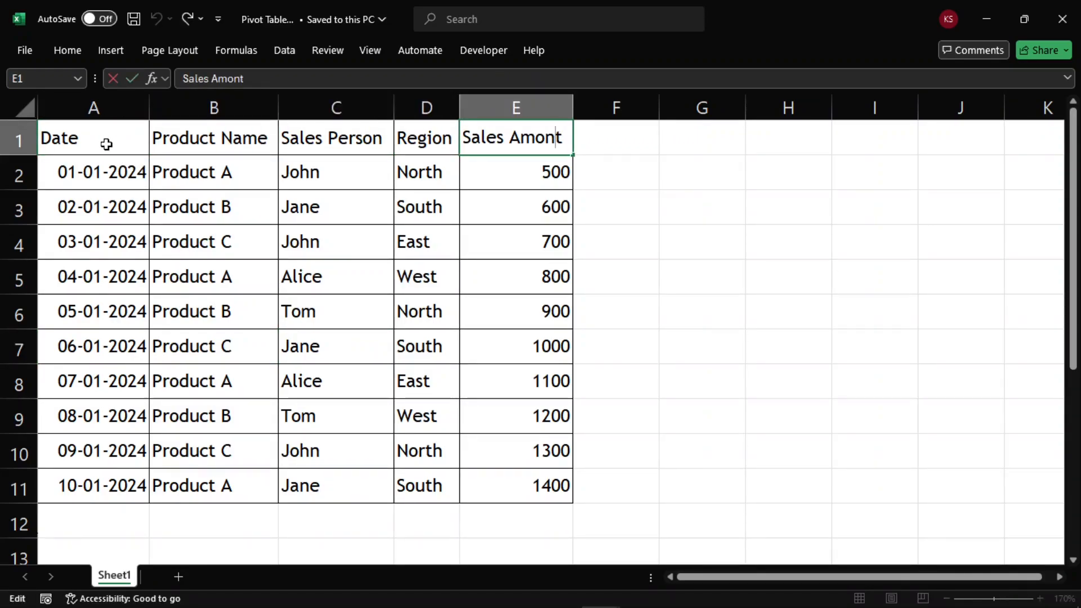
text(u)
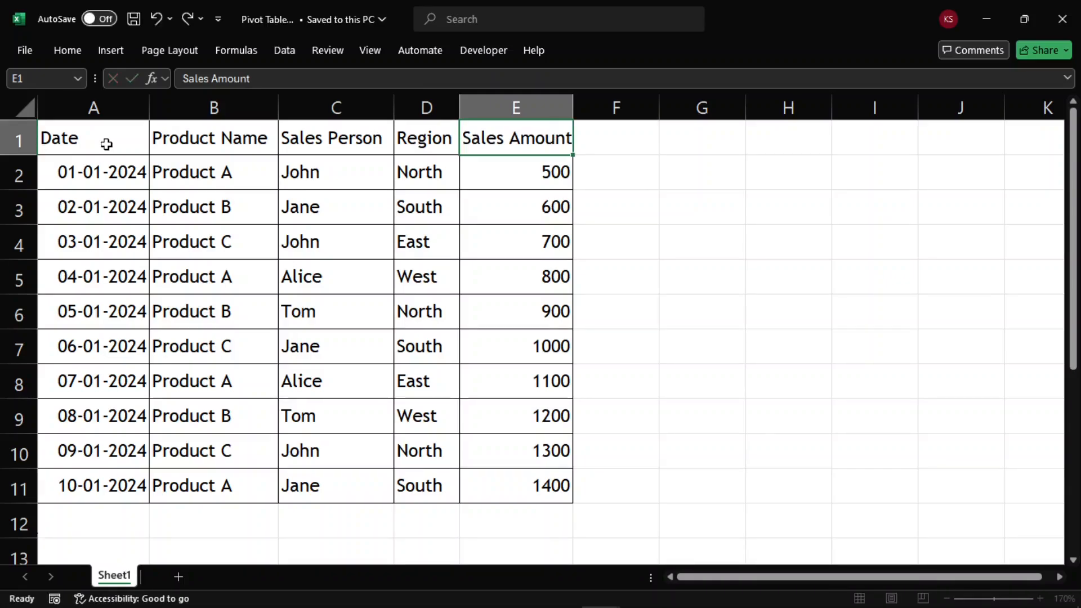
key(Return)
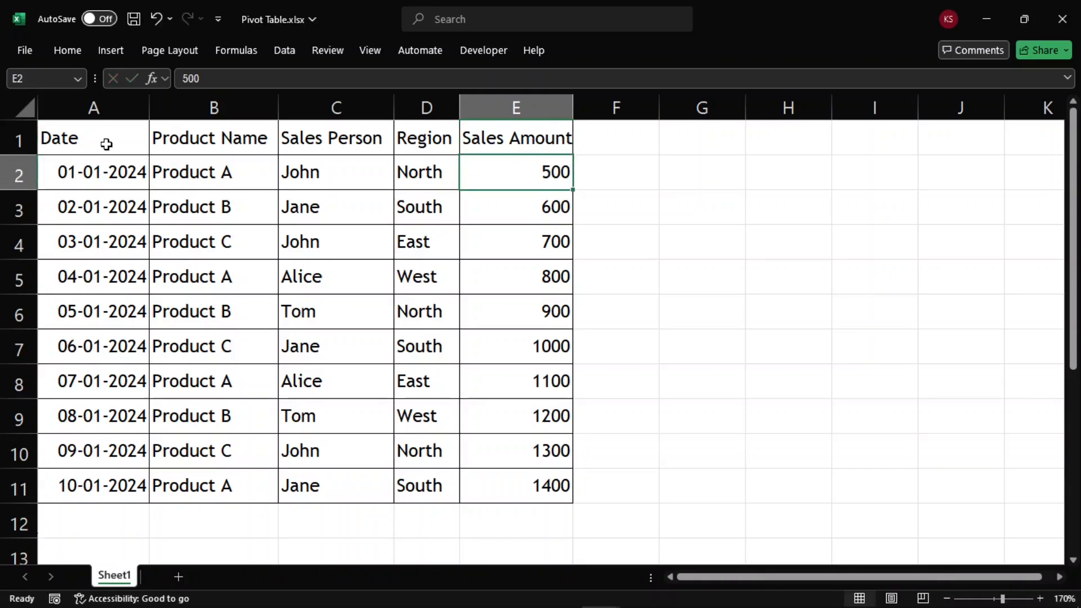
Create a PivotTable from the range Sheet1!$A$1:$E$11 and place it on a new worksheet.
click(331, 278)
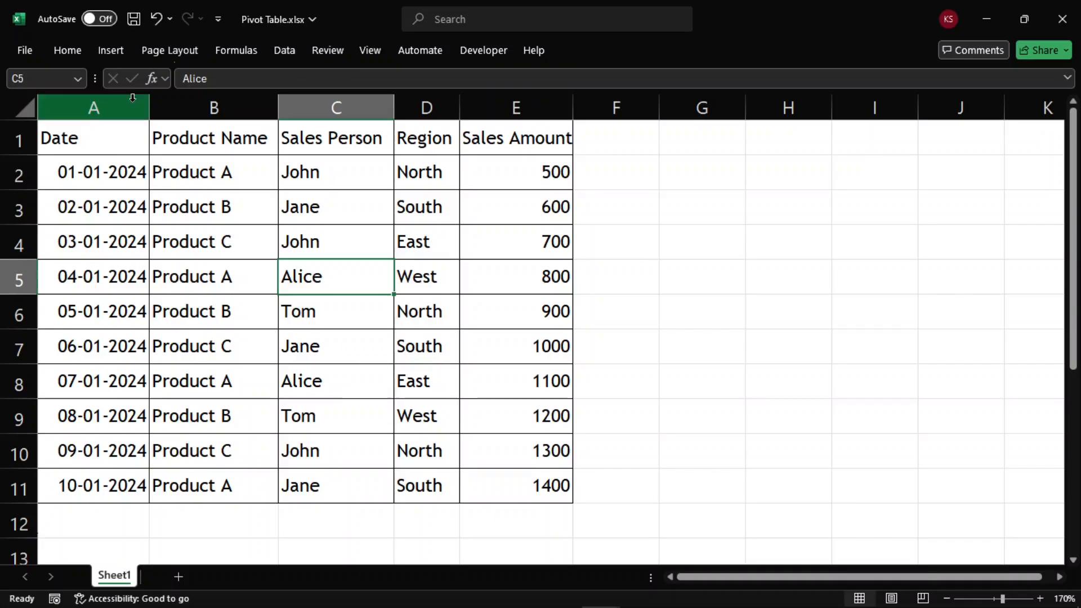
click(119, 54)
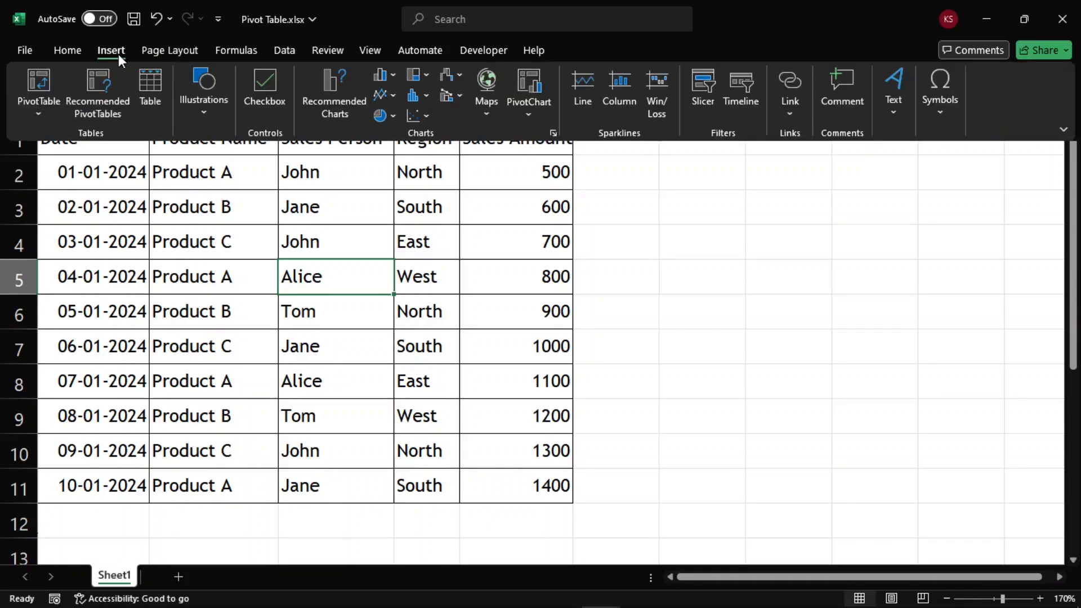
click(42, 83)
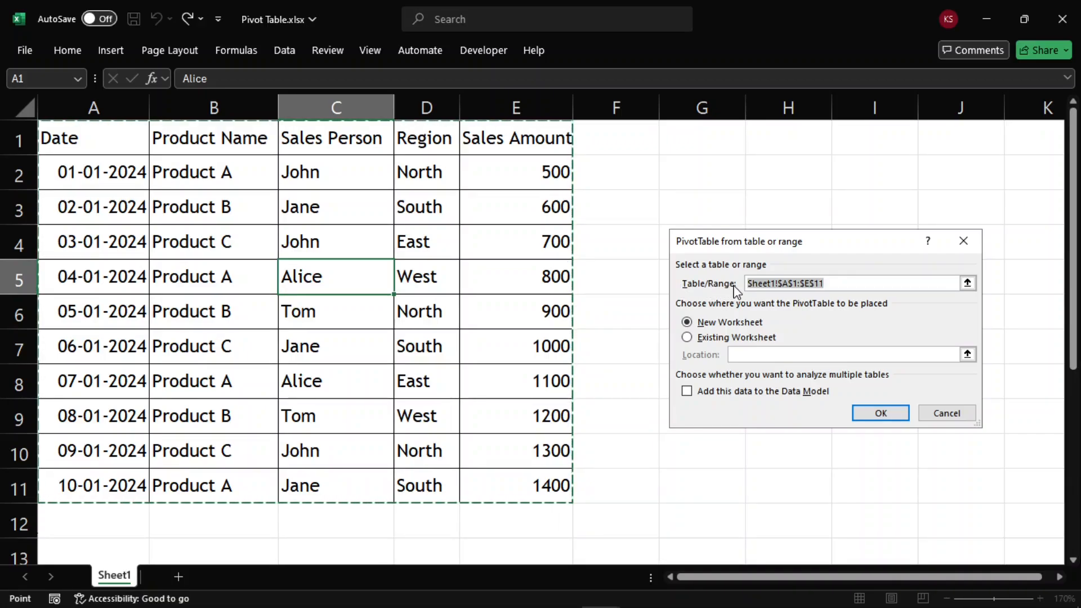
click(858, 286)
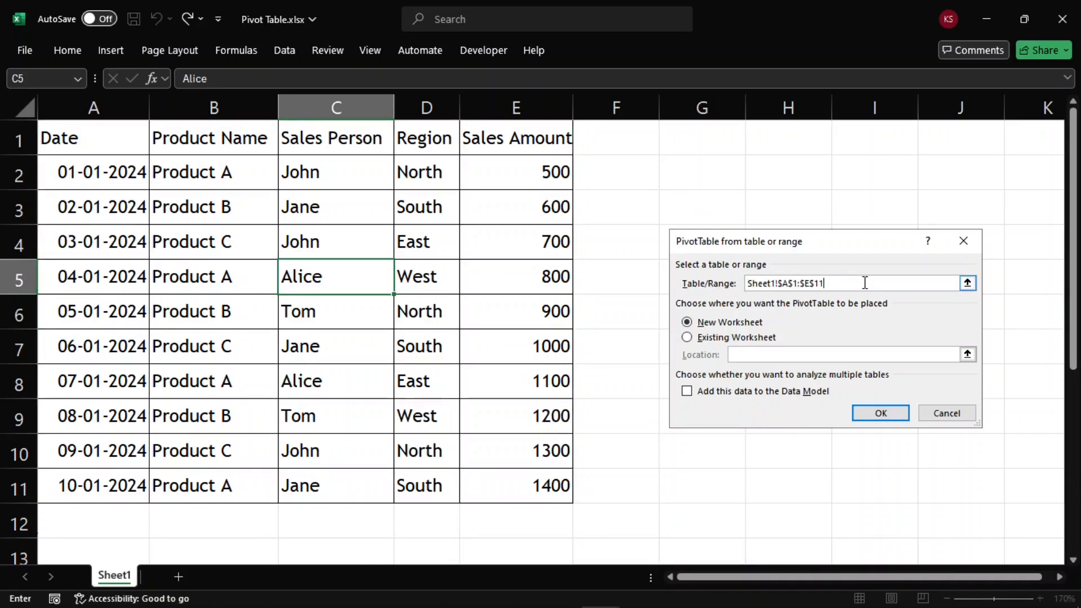
click(110, 140)
drag(110, 140, 521, 484)
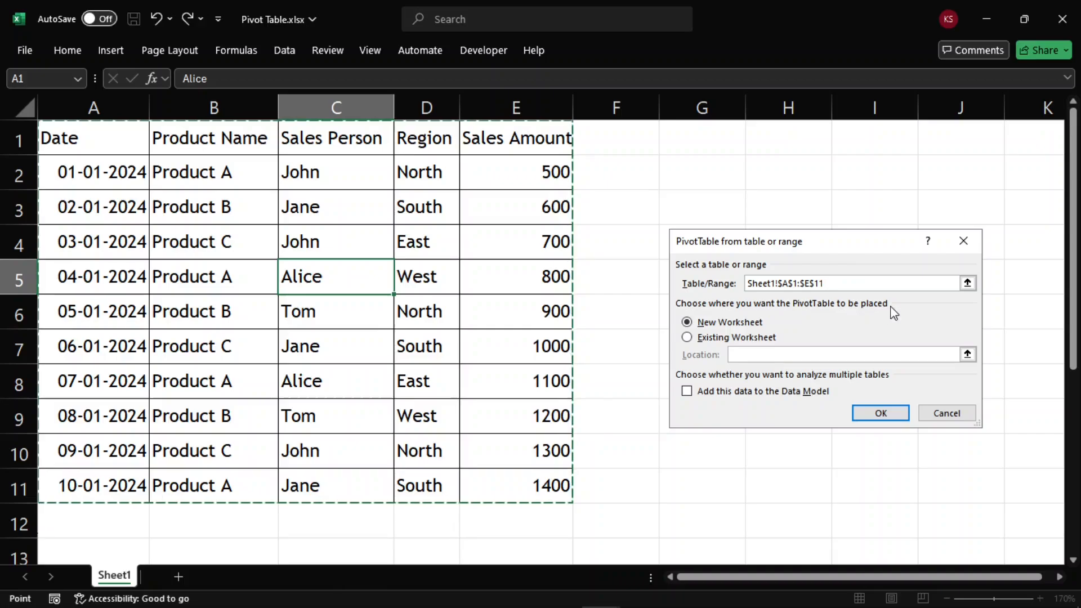
click(726, 329)
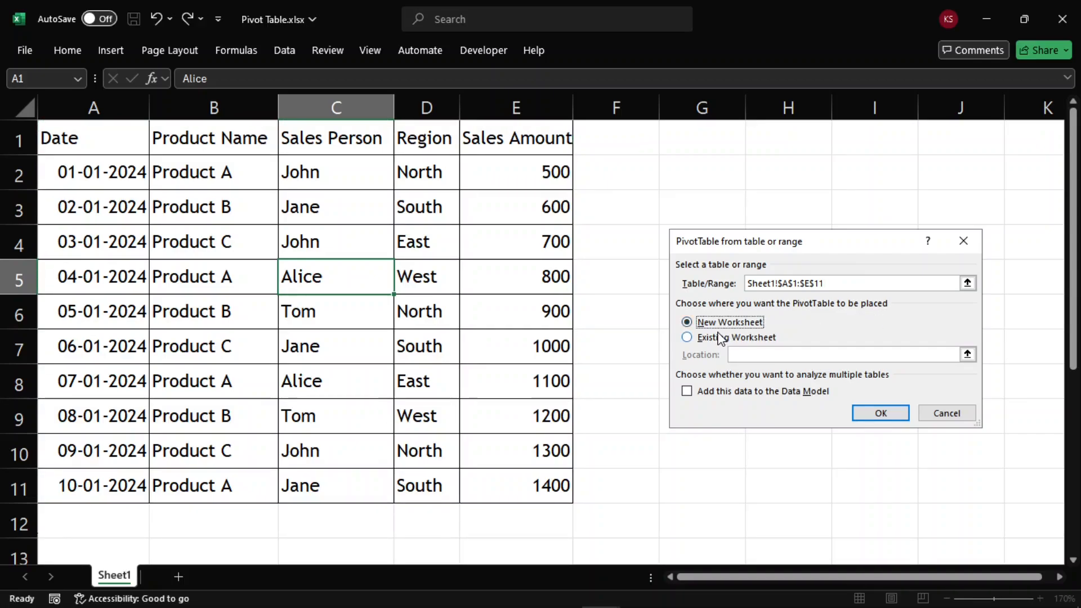
click(721, 341)
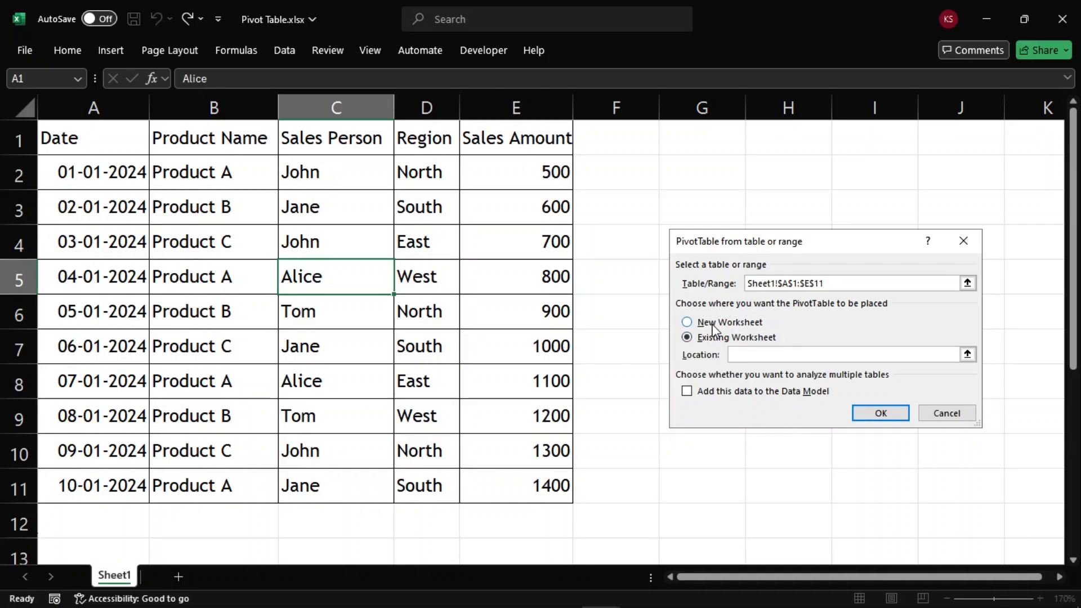
click(714, 326)
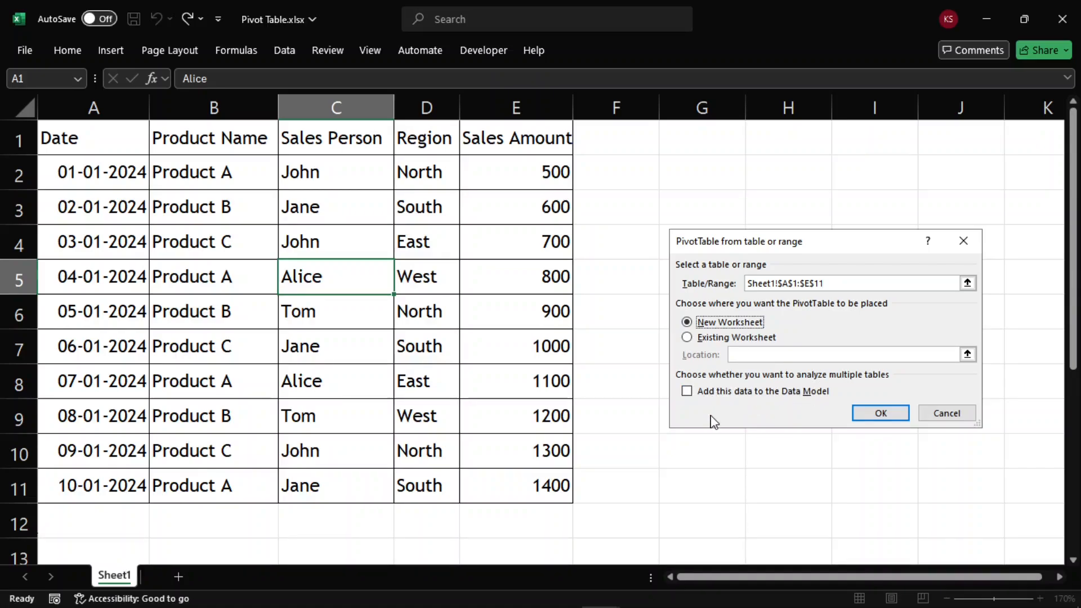
click(881, 413)
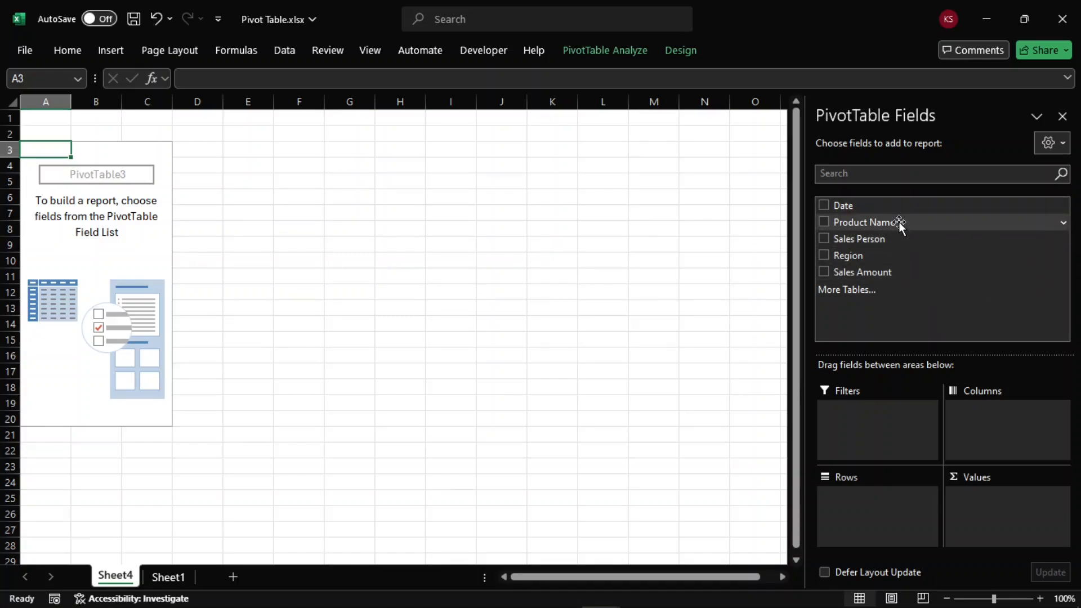
Lay out the PivotTable with Product Name as rows, Sales Amount summed as values and Sales Person as the report filter.
drag(897, 221, 903, 502)
drag(862, 272, 1006, 501)
click(1040, 598)
click(1040, 599)
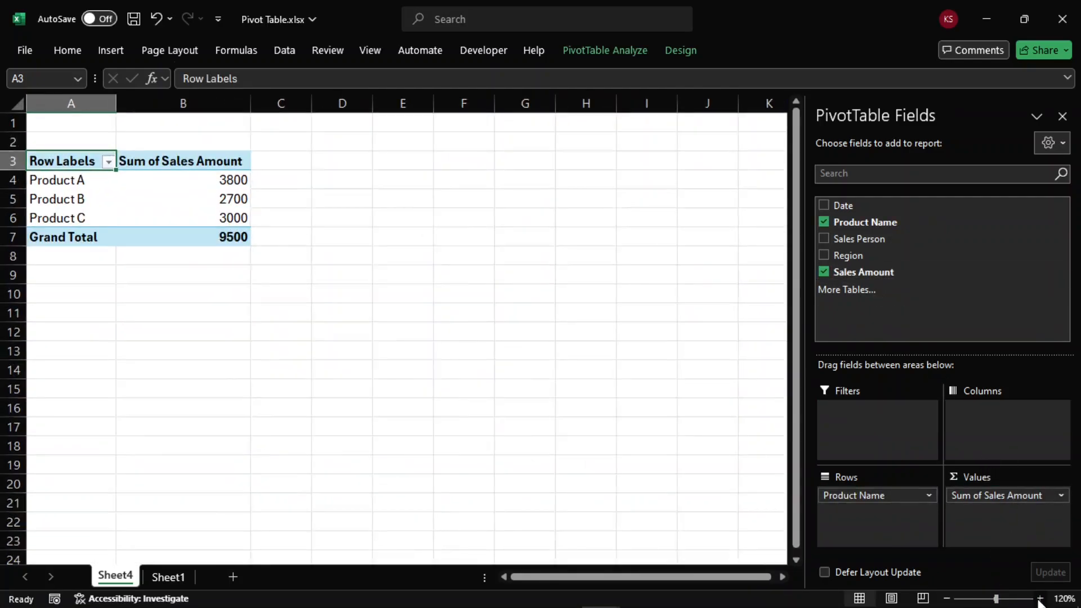
click(1040, 599)
click(1040, 598)
click(1040, 599)
click(1039, 598)
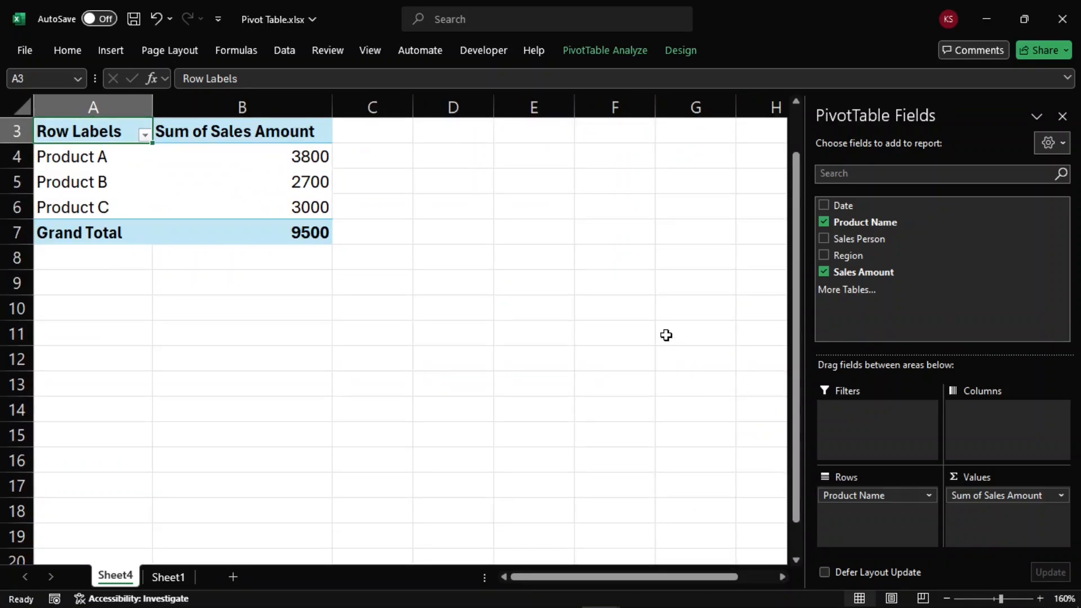
scroll(666, 335, up, 1)
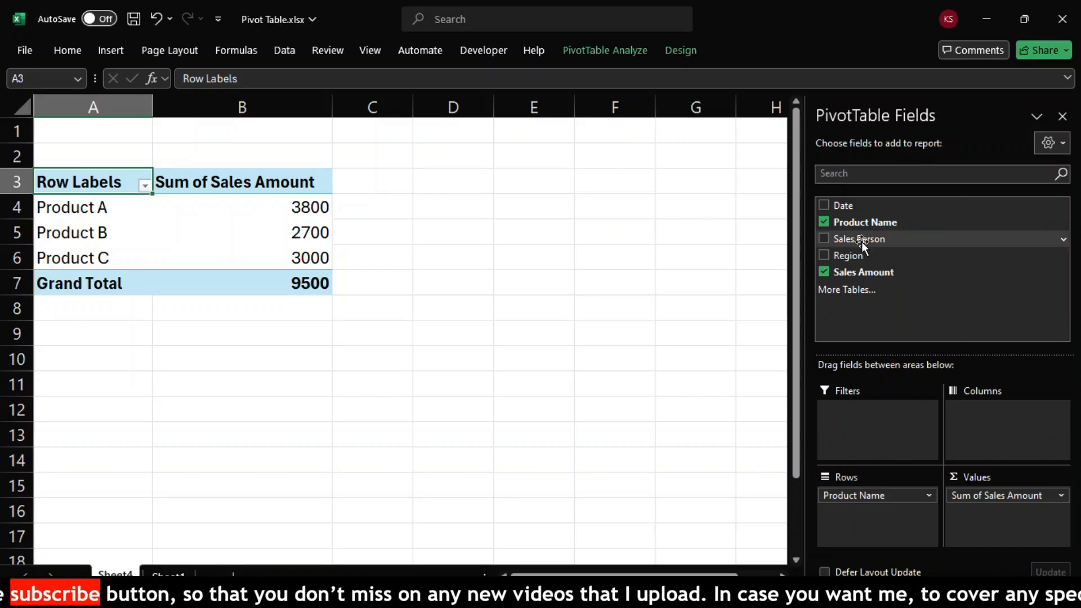
drag(861, 239, 879, 441)
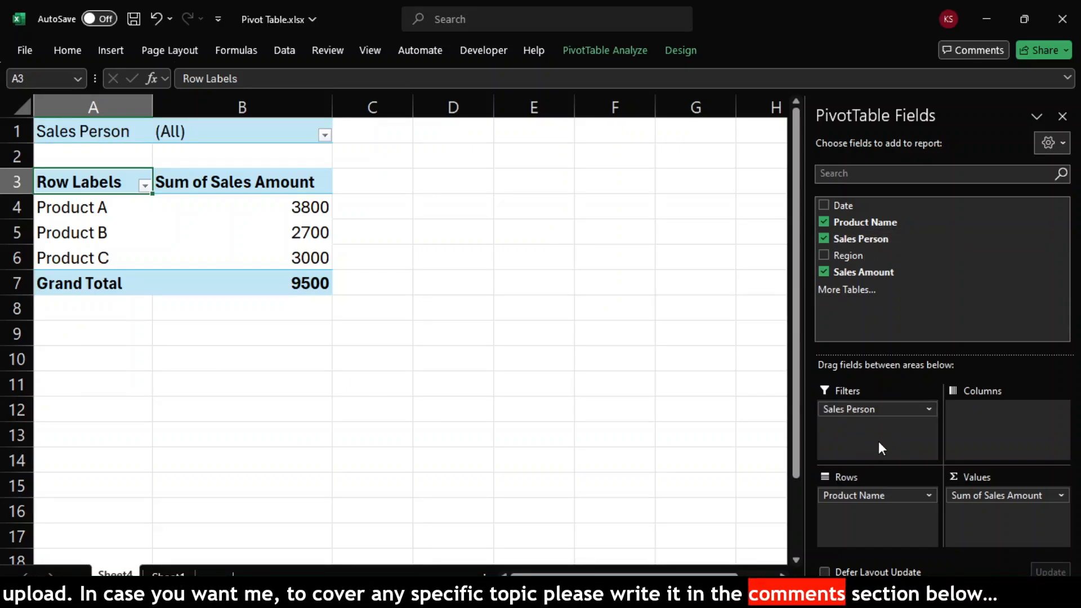
Filter the PivotTable by each sales person in turn and set the Sales Person filter back to (All).
click(325, 135)
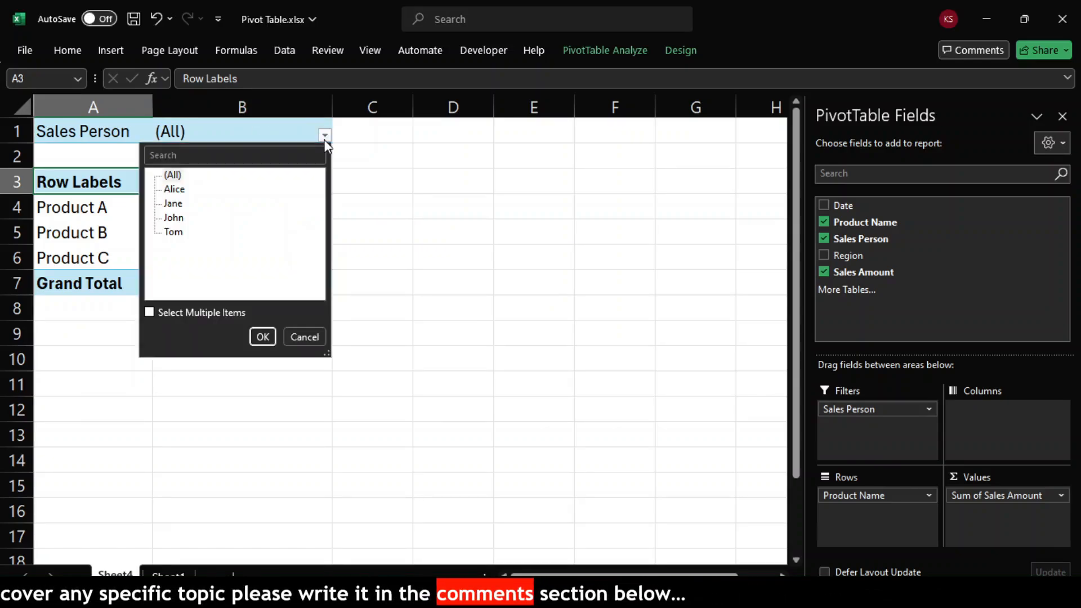
click(176, 189)
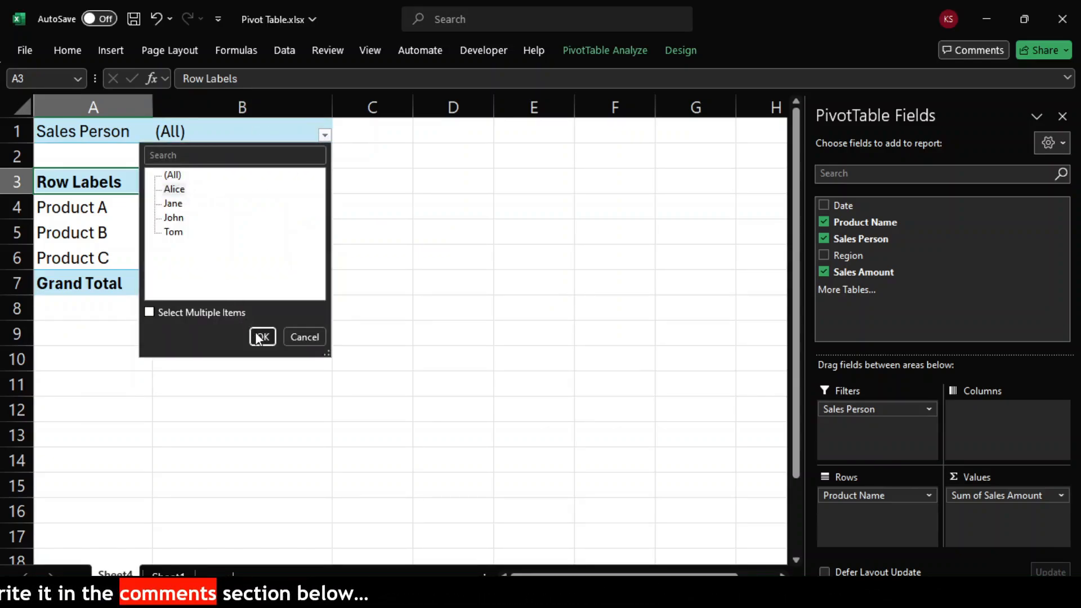
click(262, 336)
click(325, 135)
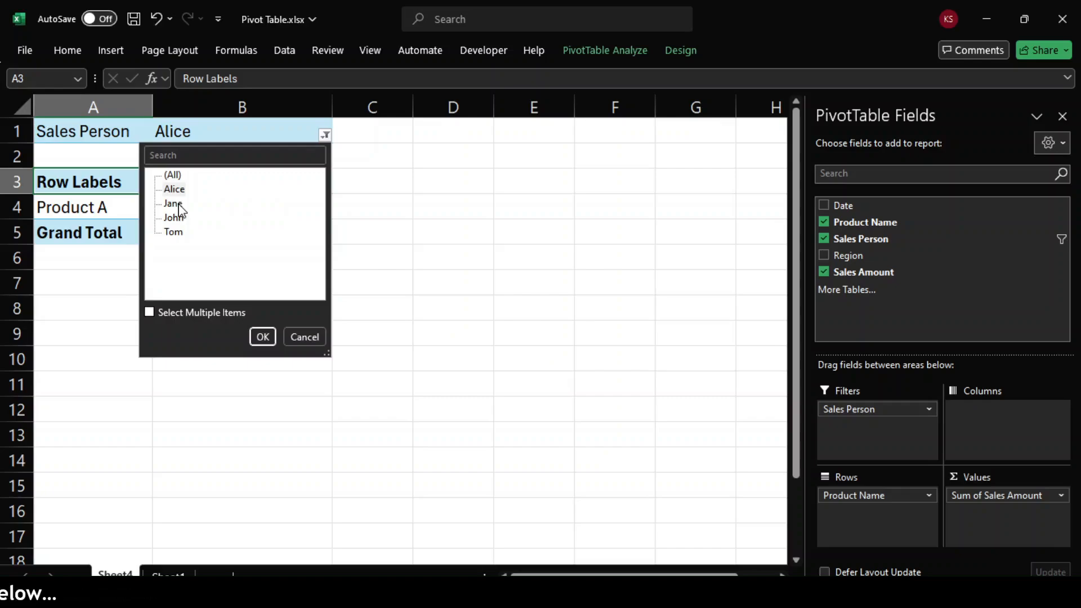
click(173, 203)
click(262, 336)
click(325, 135)
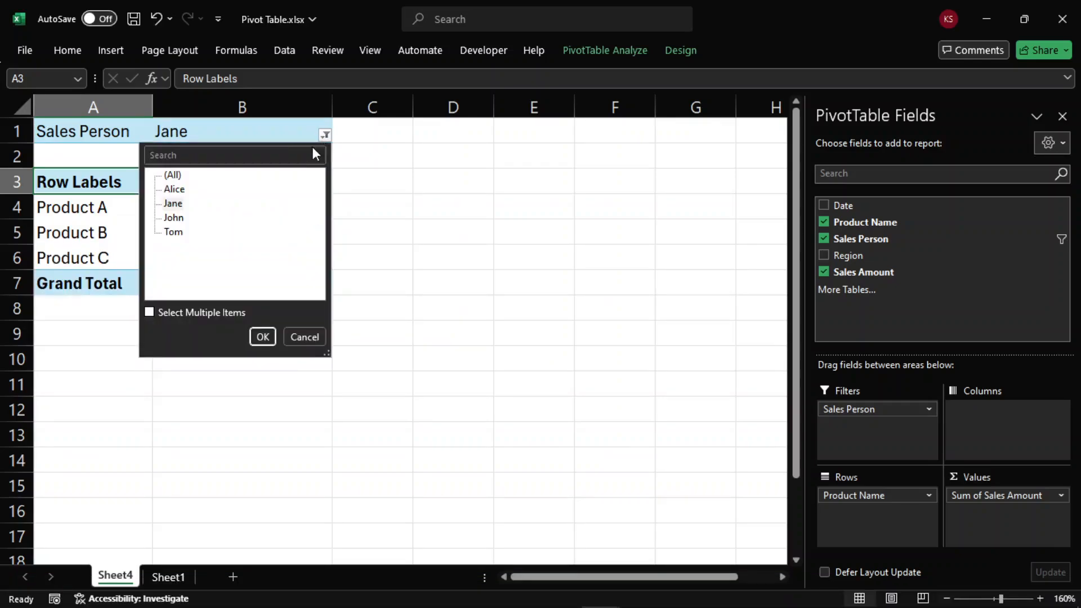
click(171, 217)
click(263, 337)
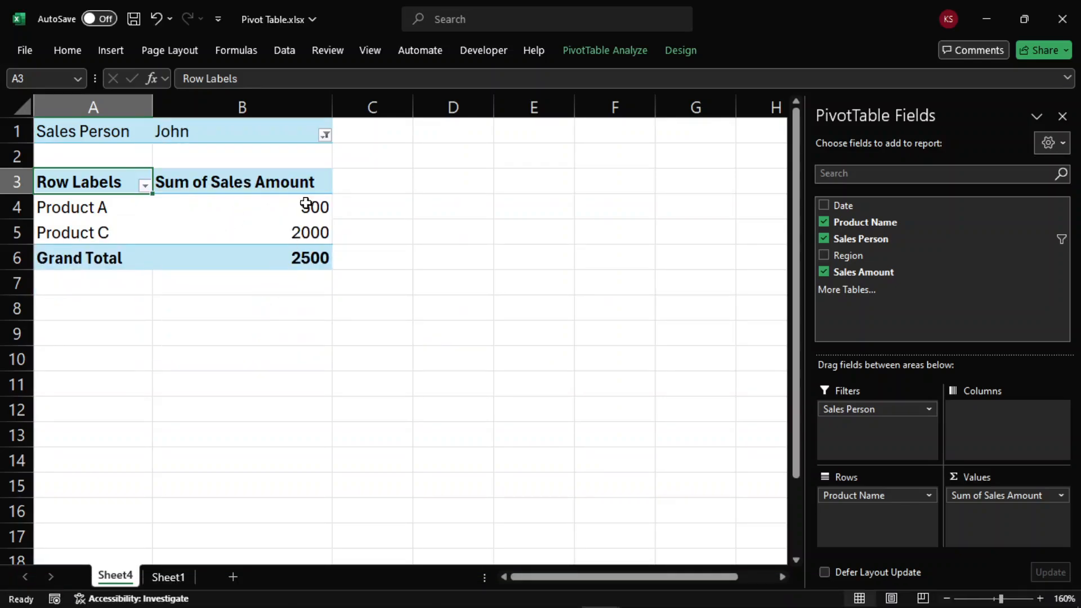
click(325, 137)
click(174, 231)
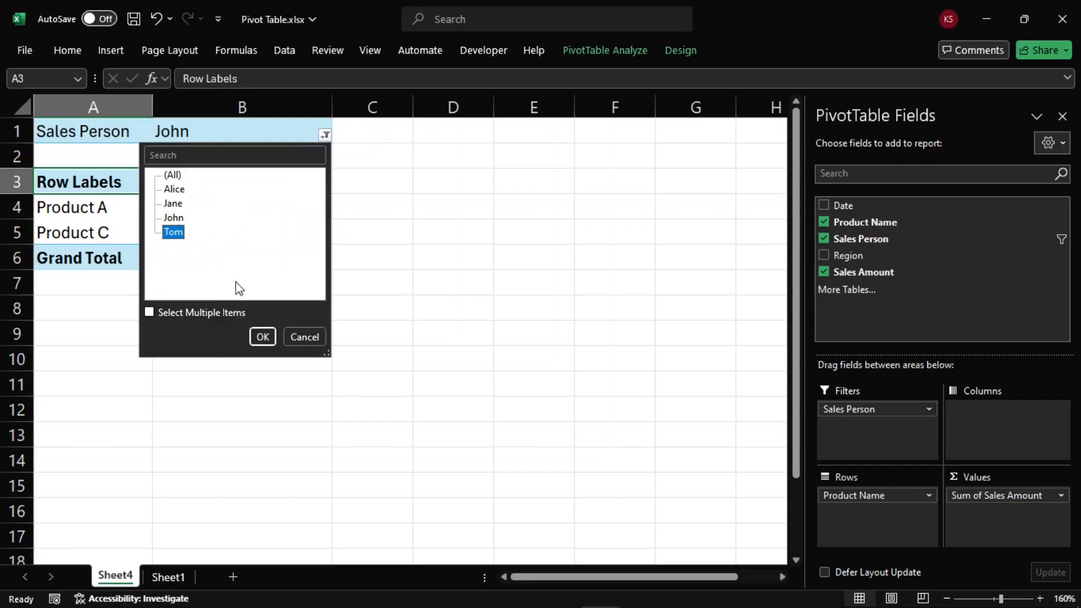
click(262, 337)
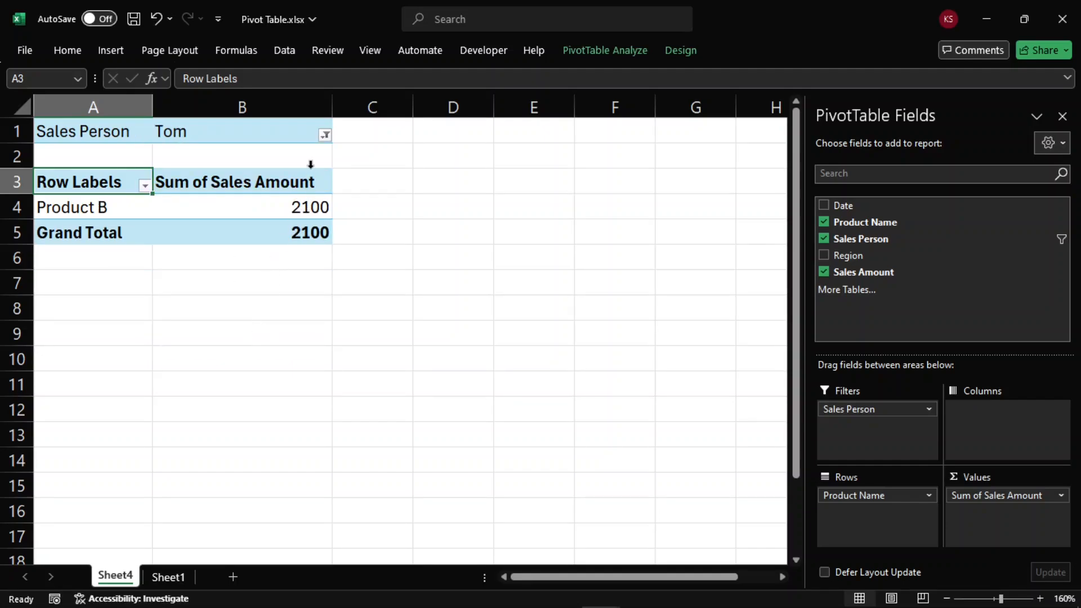
click(326, 136)
click(179, 175)
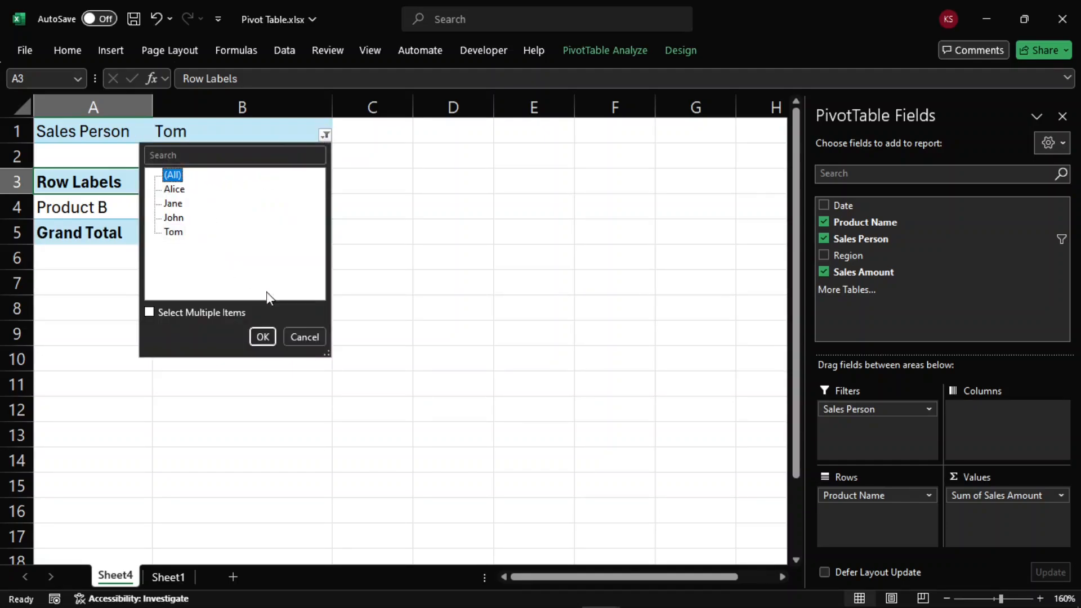
click(263, 336)
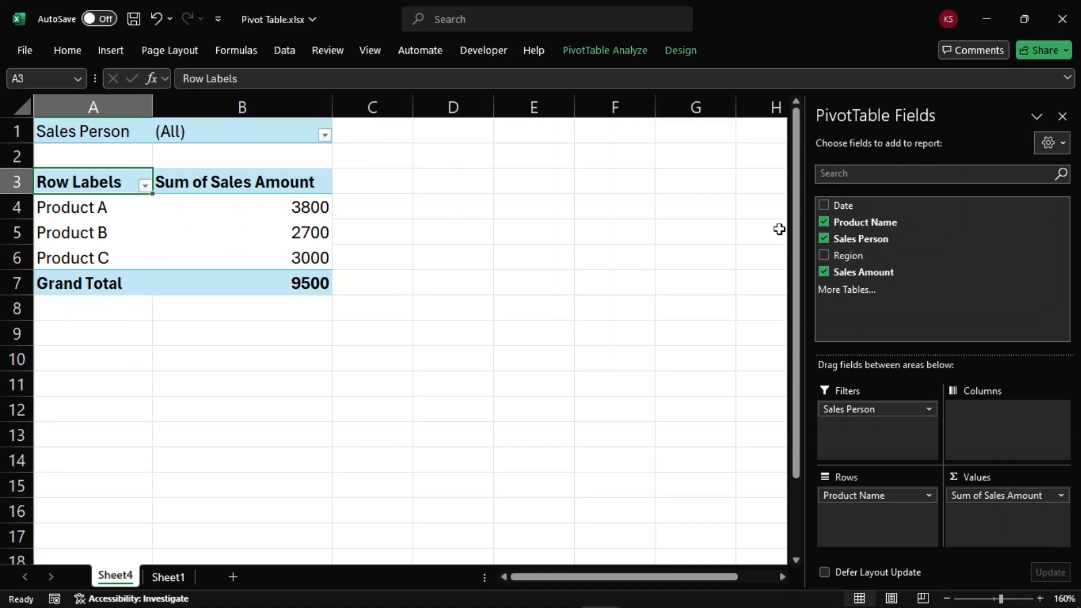
Add Date to the rows above Product Name and group the dates by Months.
drag(845, 206, 872, 494)
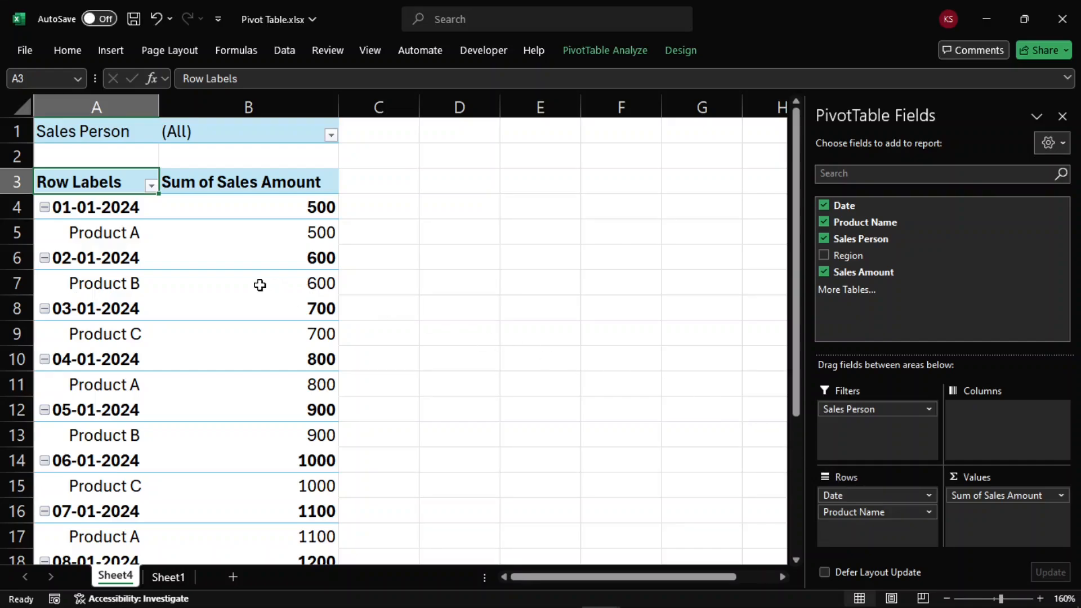
click(111, 208)
right_click(110, 207)
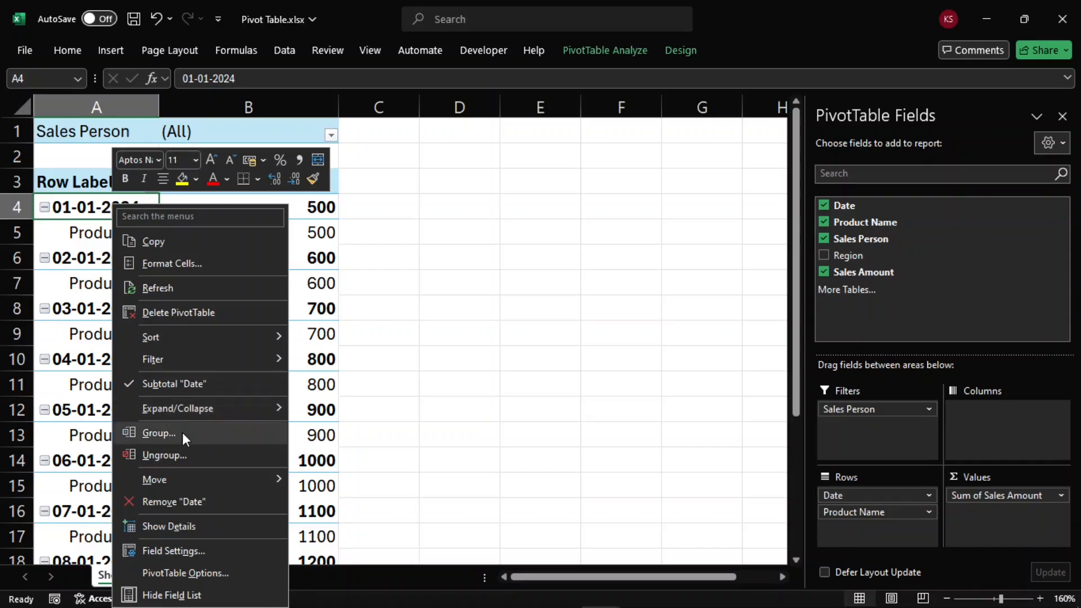
click(159, 433)
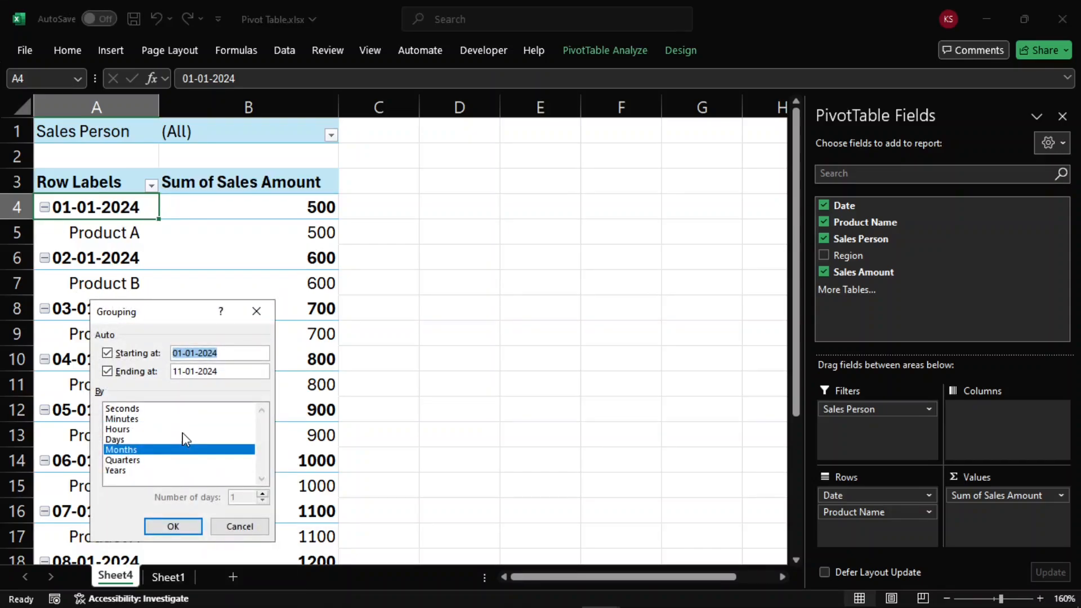
click(153, 451)
click(153, 451)
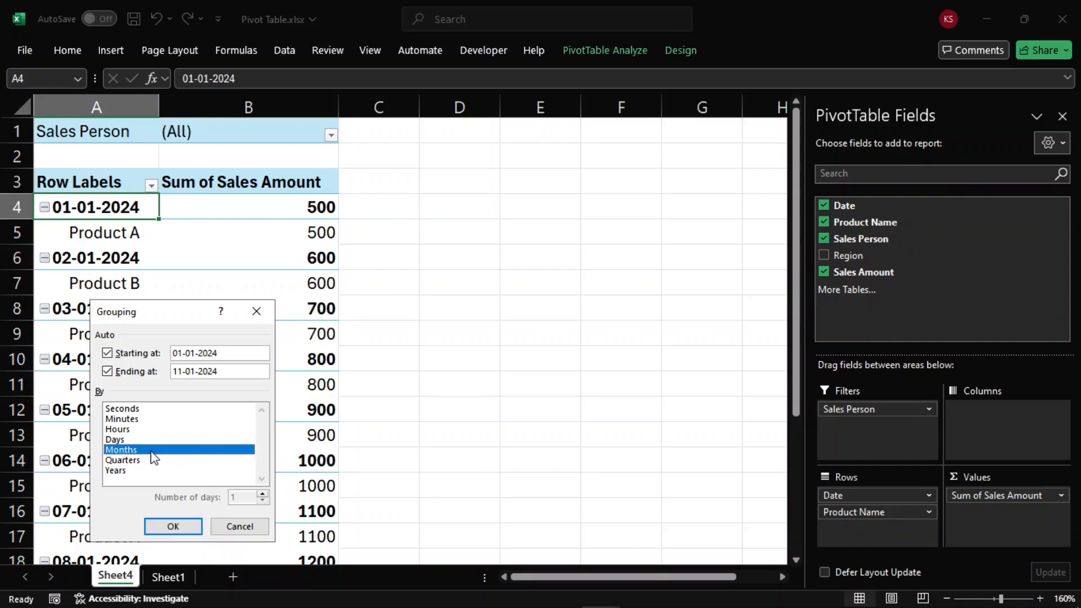
click(186, 532)
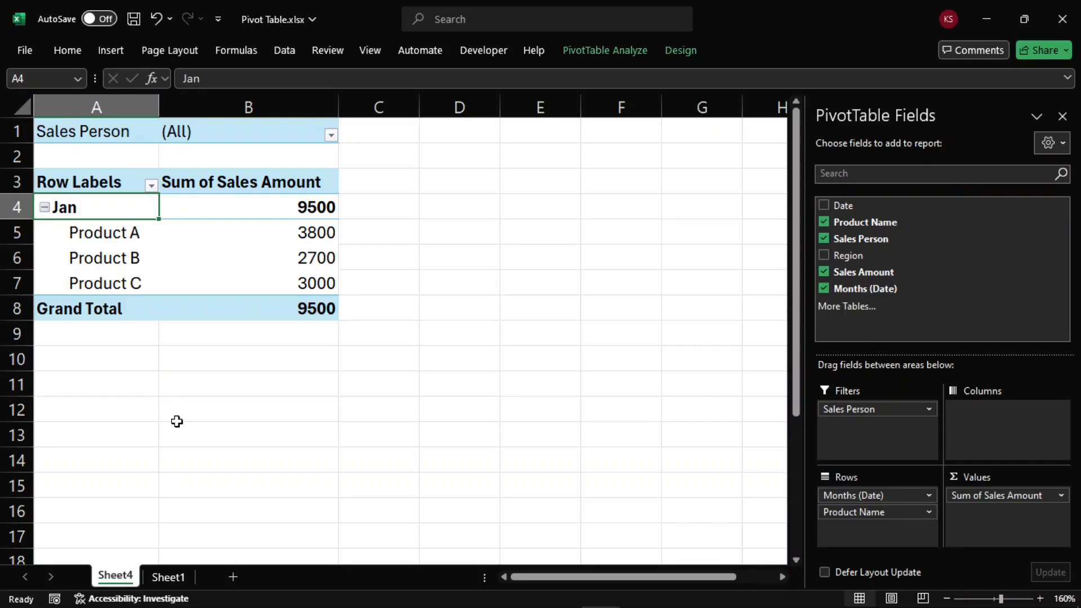
Format the Sum of Sales Amount values in B4:B8 as Currency with the $ English (United States) symbol and 2 decimal places.
click(264, 257)
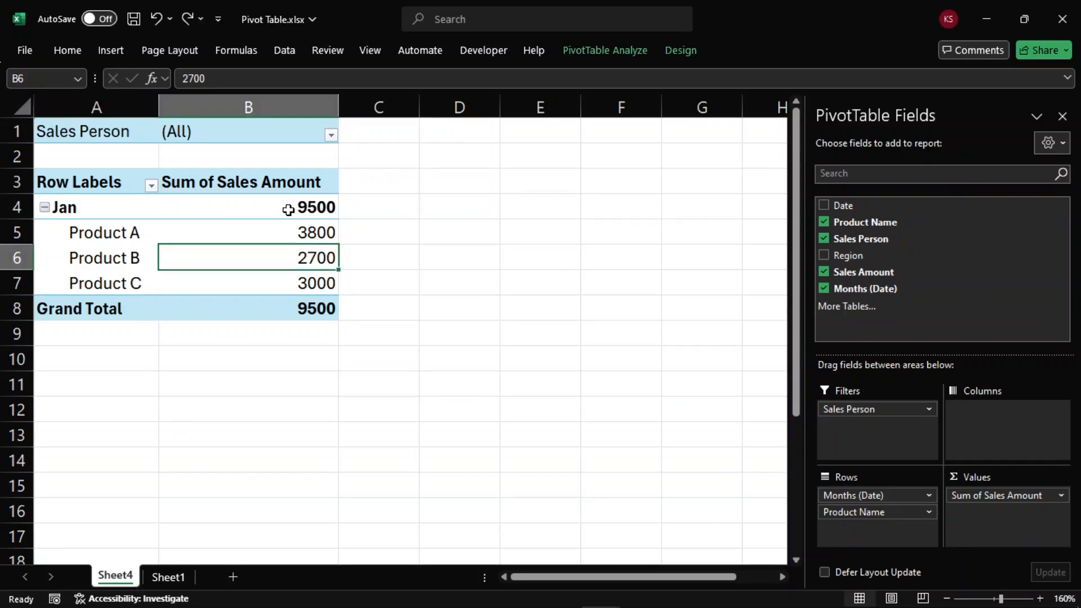
drag(285, 210, 288, 309)
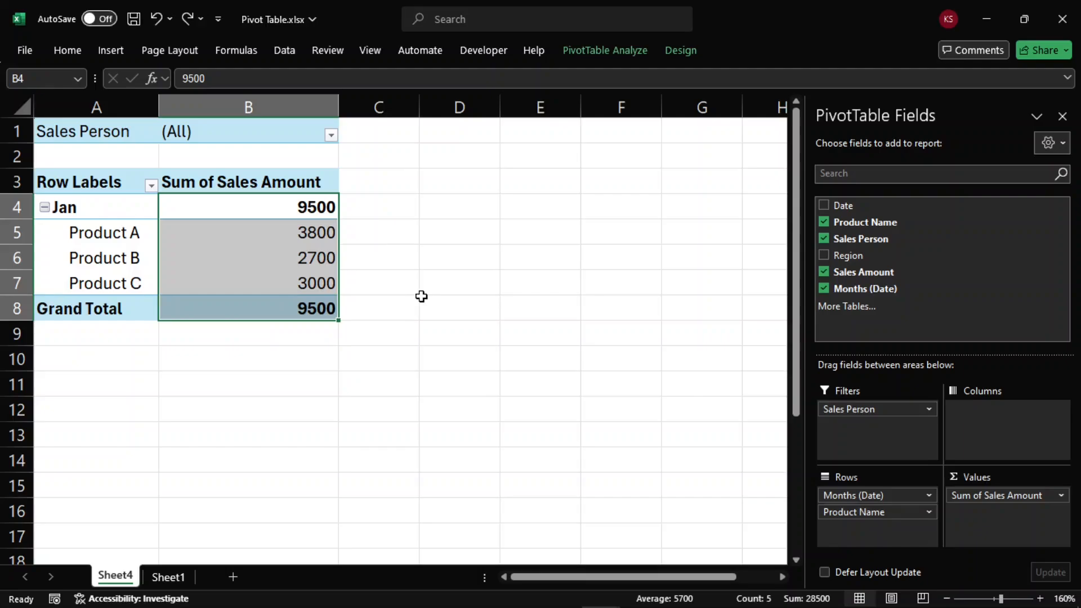
right_click(265, 248)
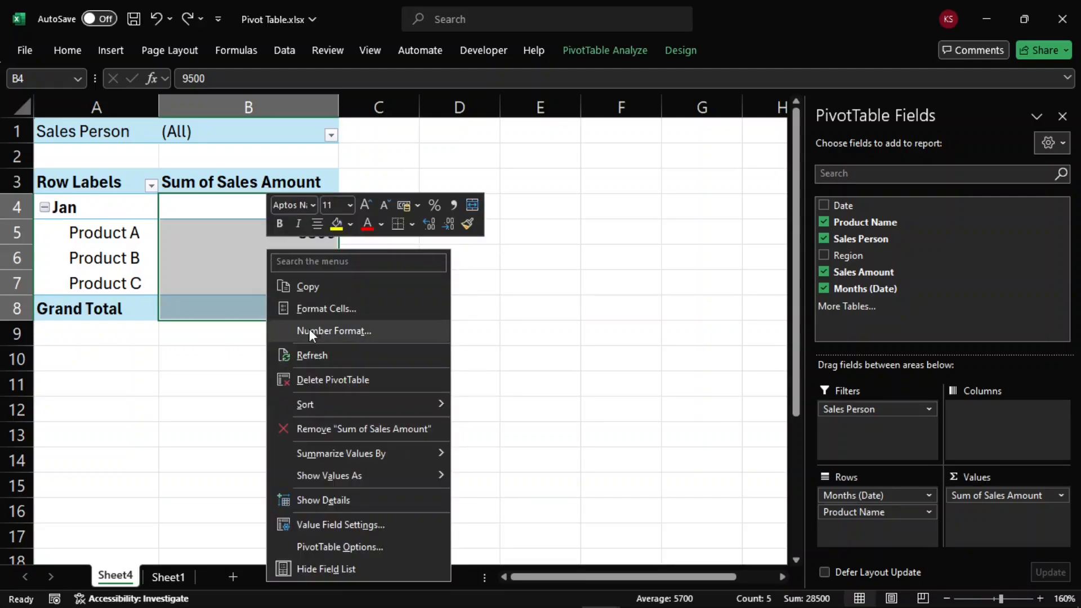
click(309, 308)
click(131, 200)
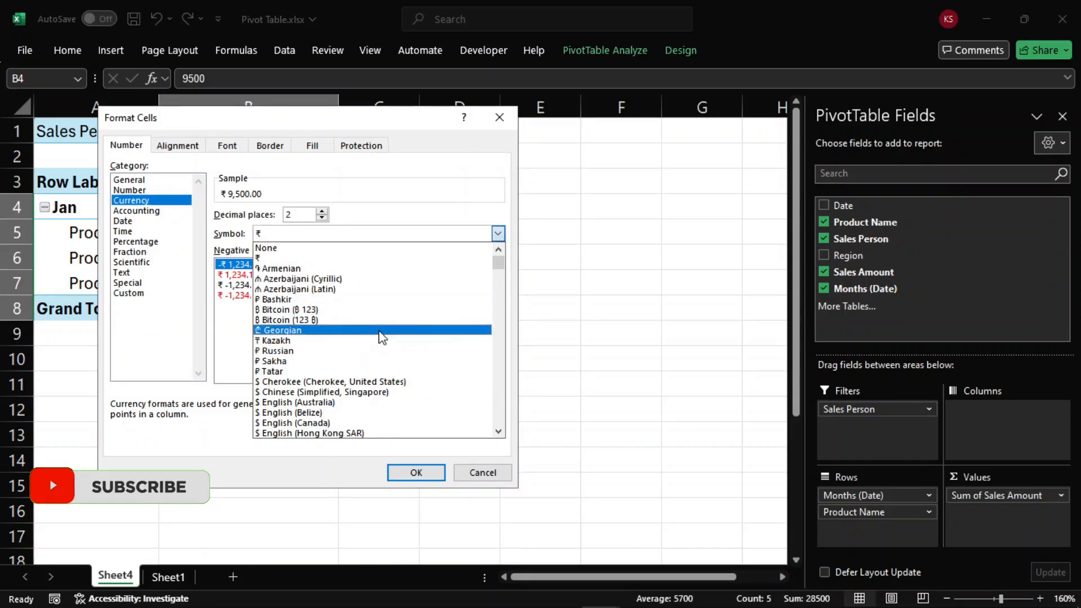
scroll(379, 334, down, 4)
scroll(354, 427, down, 2)
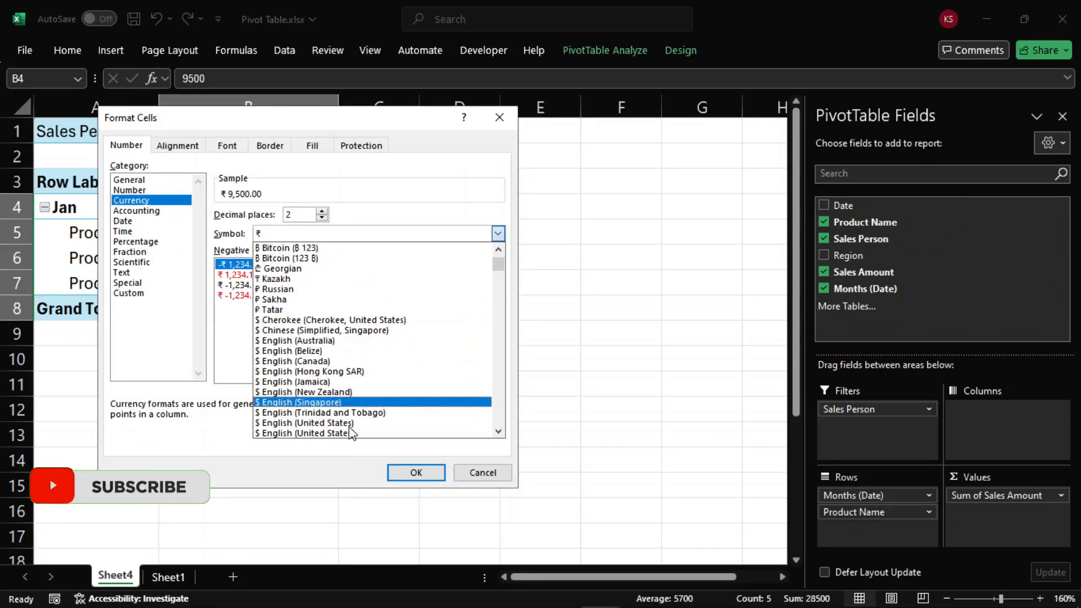
click(341, 423)
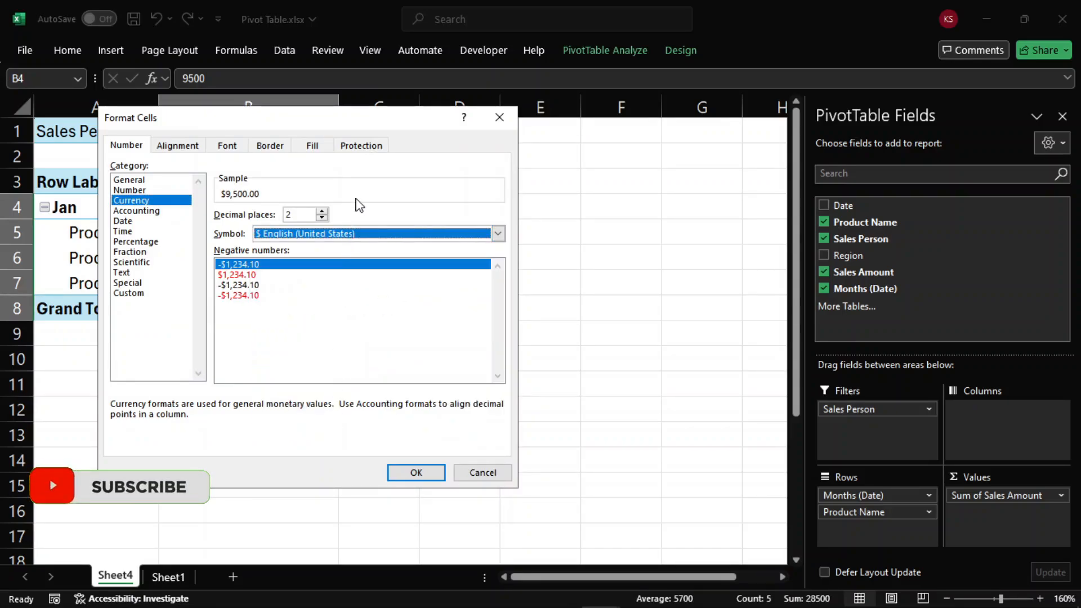
click(420, 474)
click(422, 476)
Apply the blue PivotTable style from the first row of the Dark style group to the PivotTable.
click(217, 232)
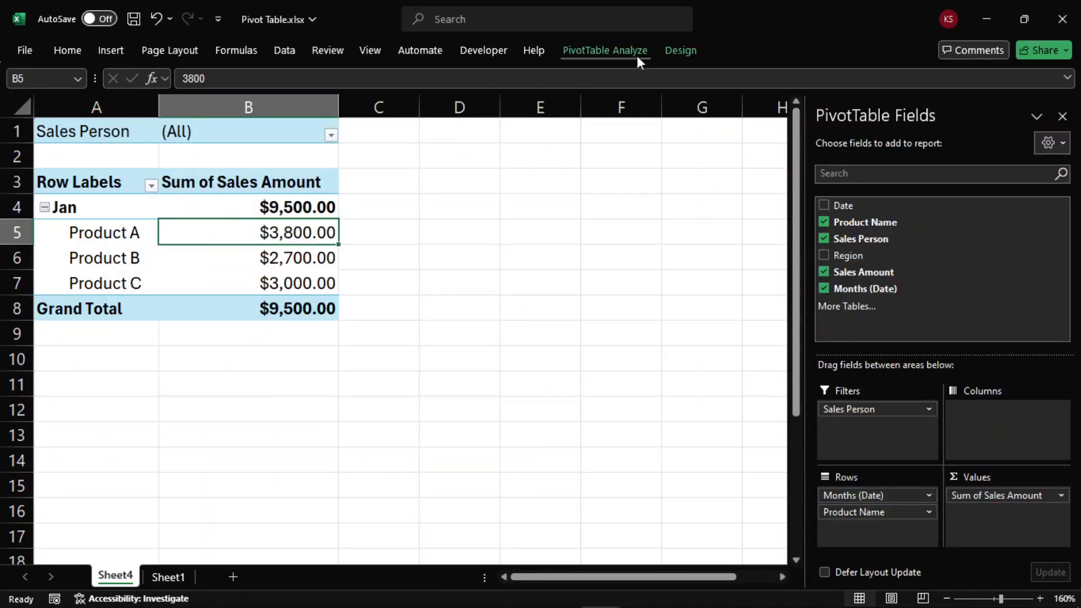
click(698, 49)
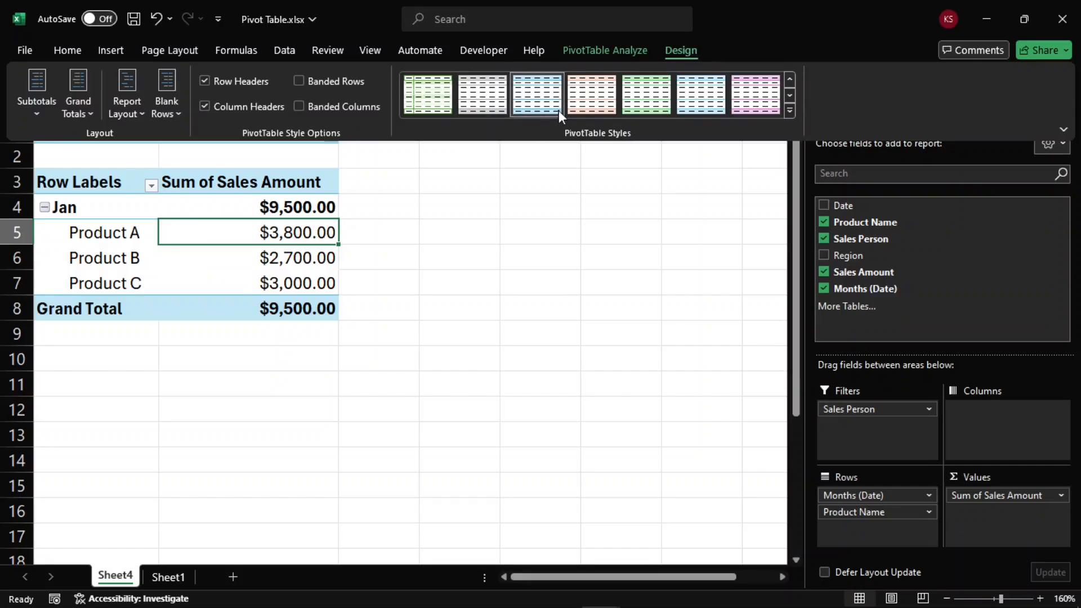
click(790, 109)
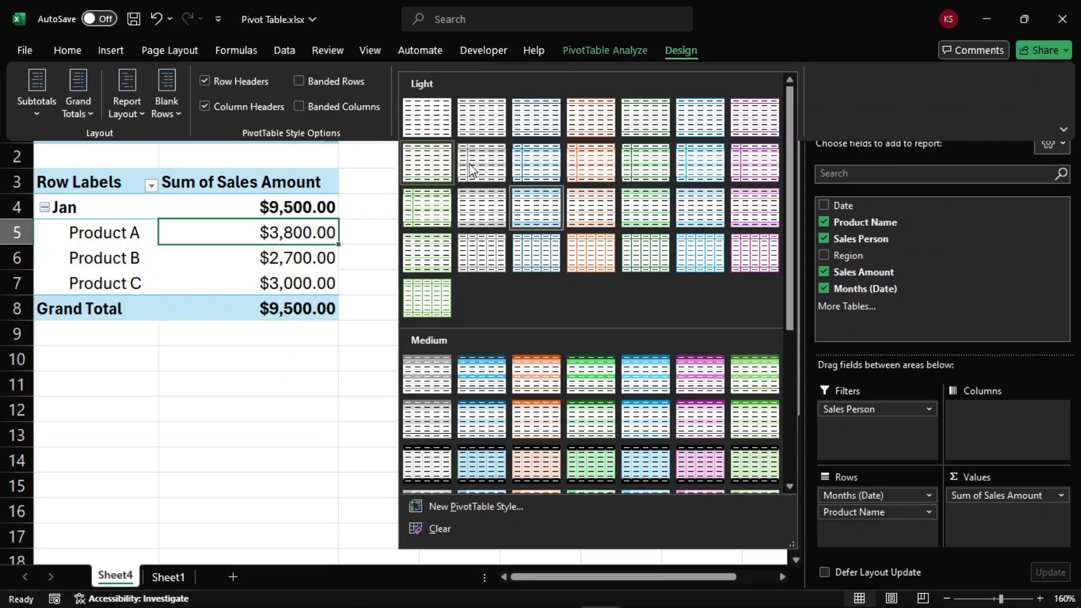
scroll(663, 314, down, 3)
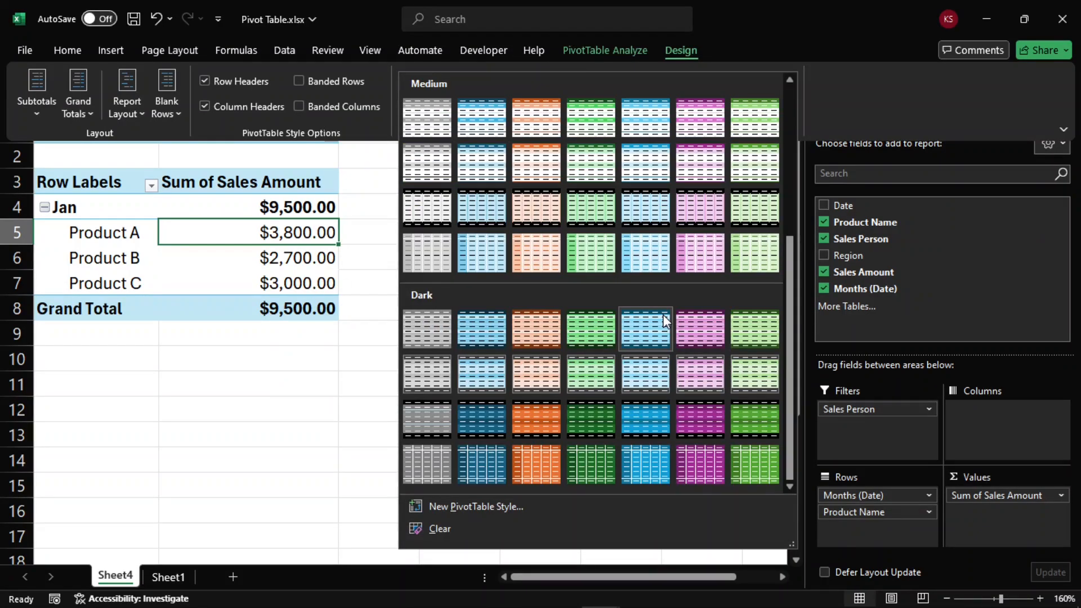
scroll(663, 314, up, 3)
scroll(663, 314, down, 3)
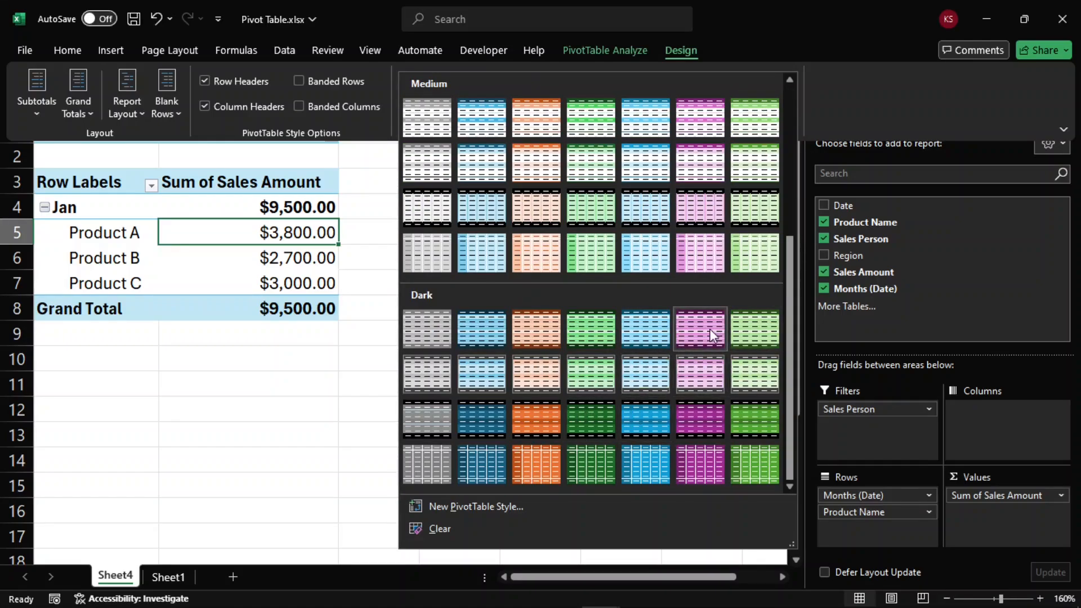
click(485, 330)
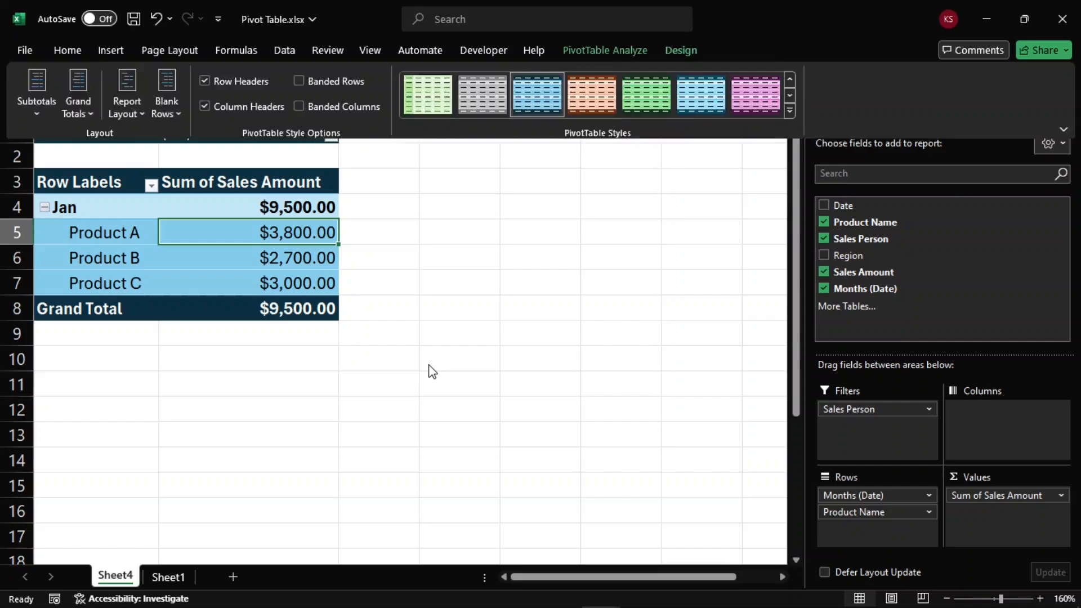
click(429, 365)
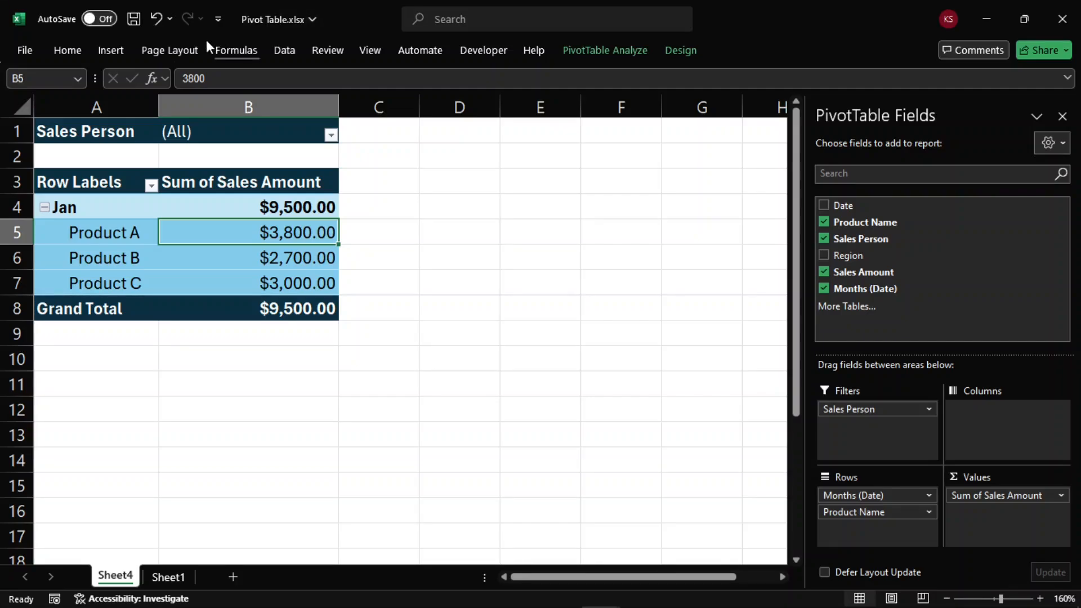
Insert a Clustered Column PivotChart based on the PivotTable.
click(120, 44)
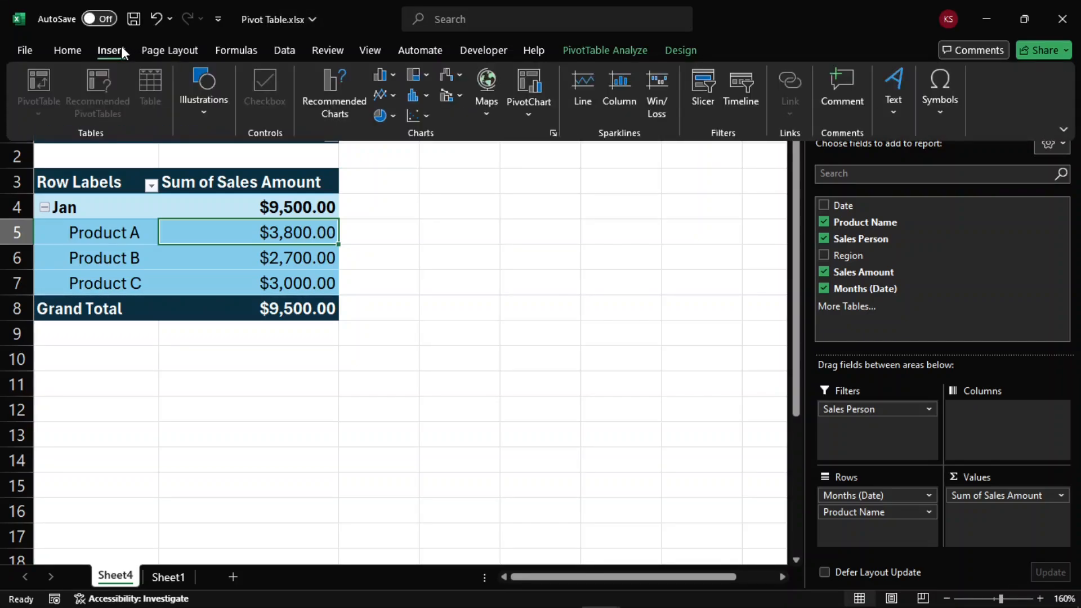
click(522, 81)
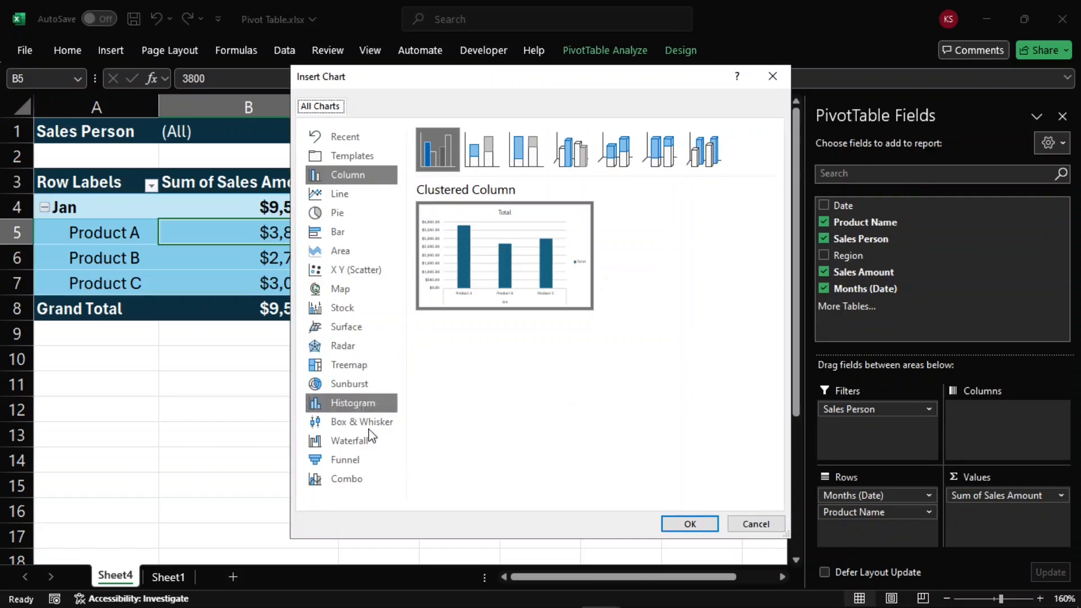
click(366, 172)
click(697, 523)
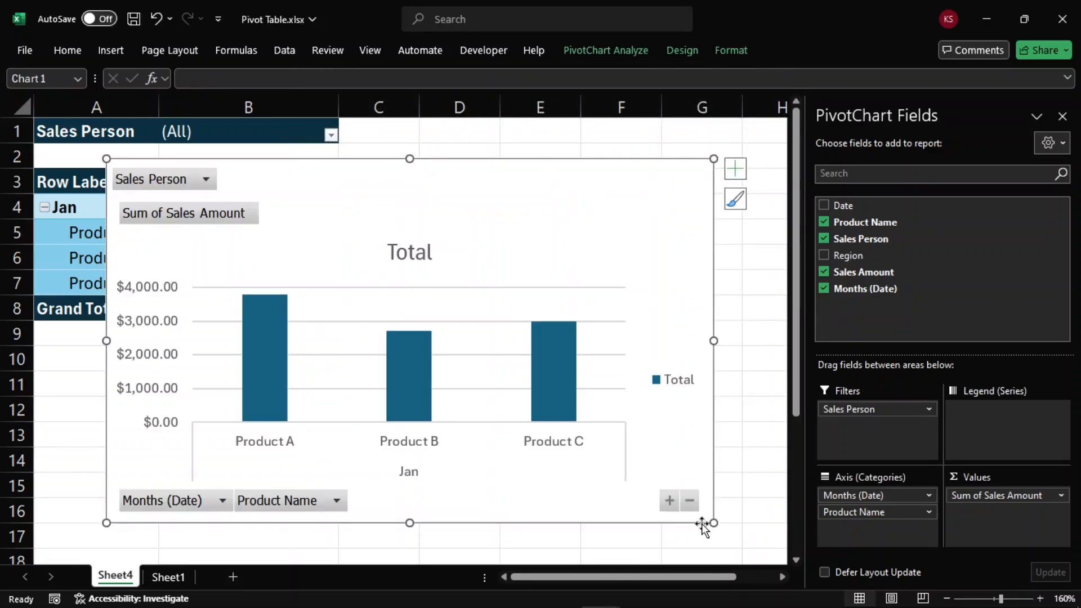
Resize the PivotChart and place it beside the PivotTable, covering about columns C to G and rows 1 to 17.
drag(705, 514, 478, 366)
drag(355, 225, 597, 184)
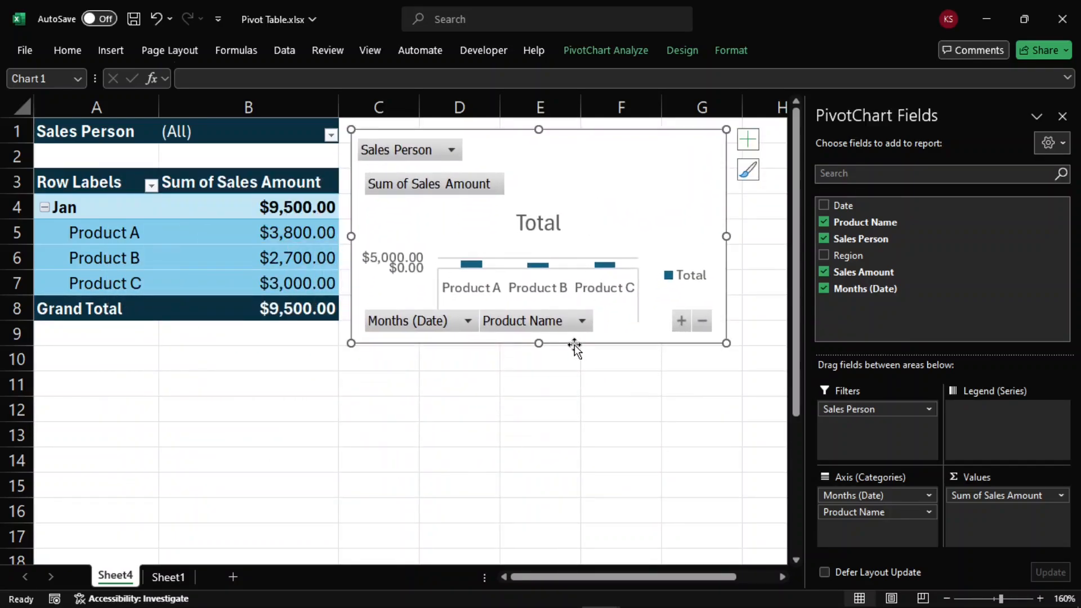
drag(541, 341, 541, 531)
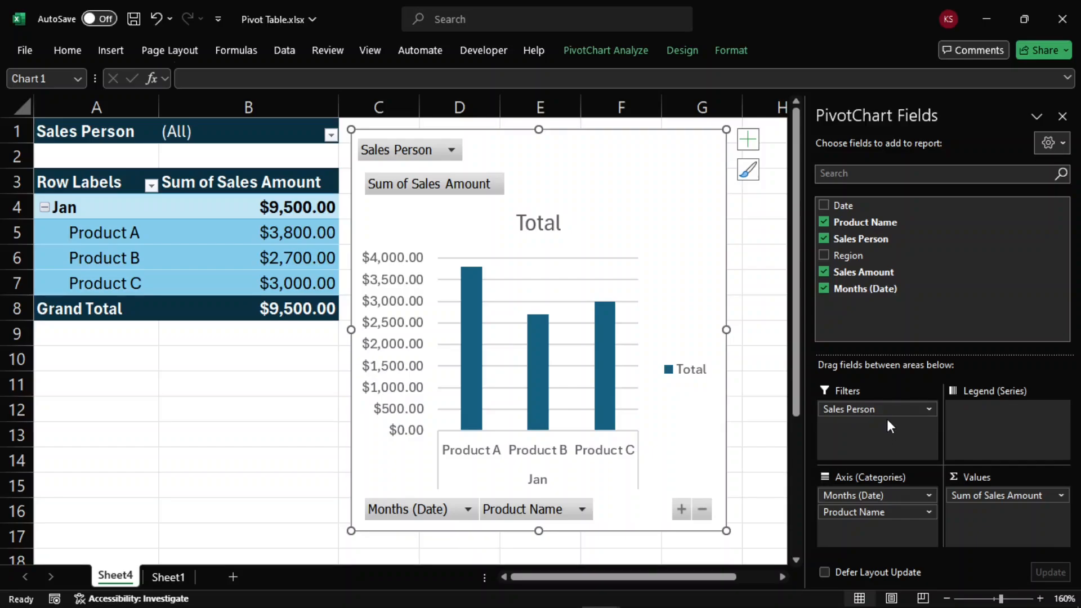
Replace Sales Person with Region as the report filter and filter the PivotTable and chart to East.
drag(887, 415, 928, 316)
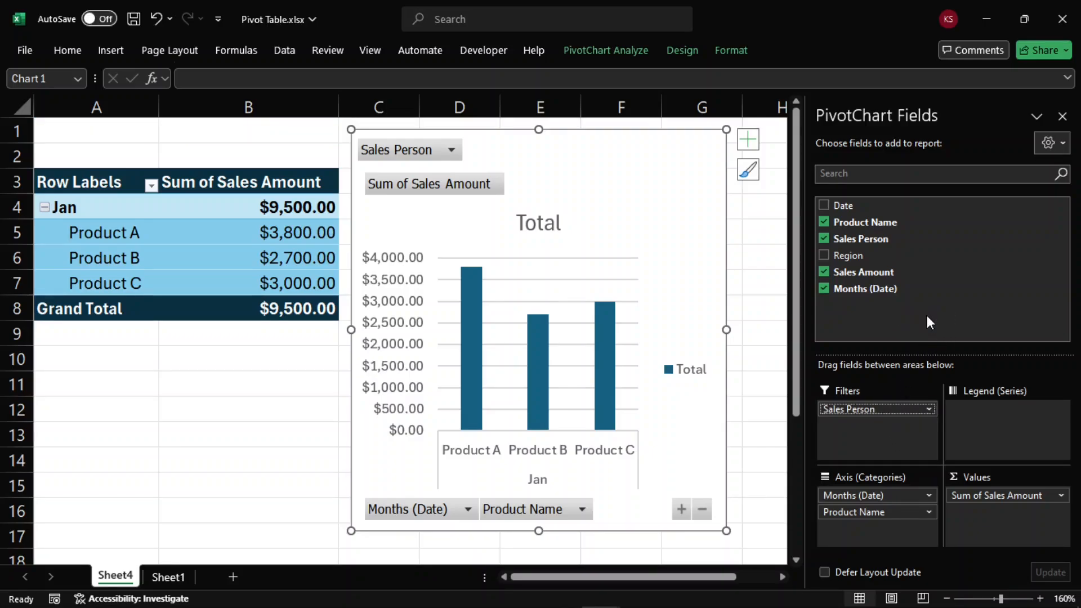
drag(860, 255, 886, 411)
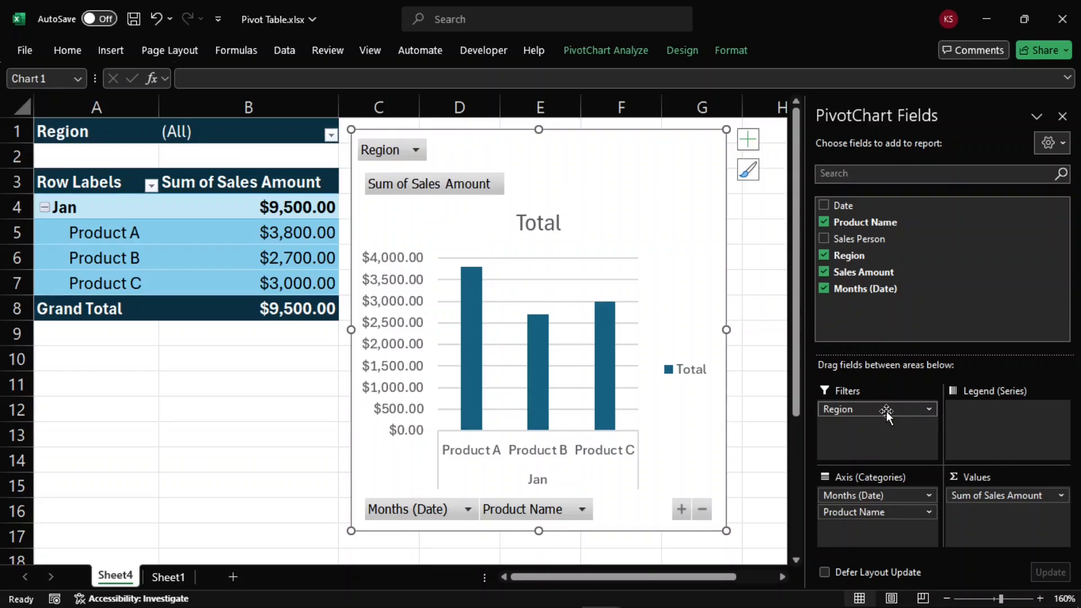
click(331, 135)
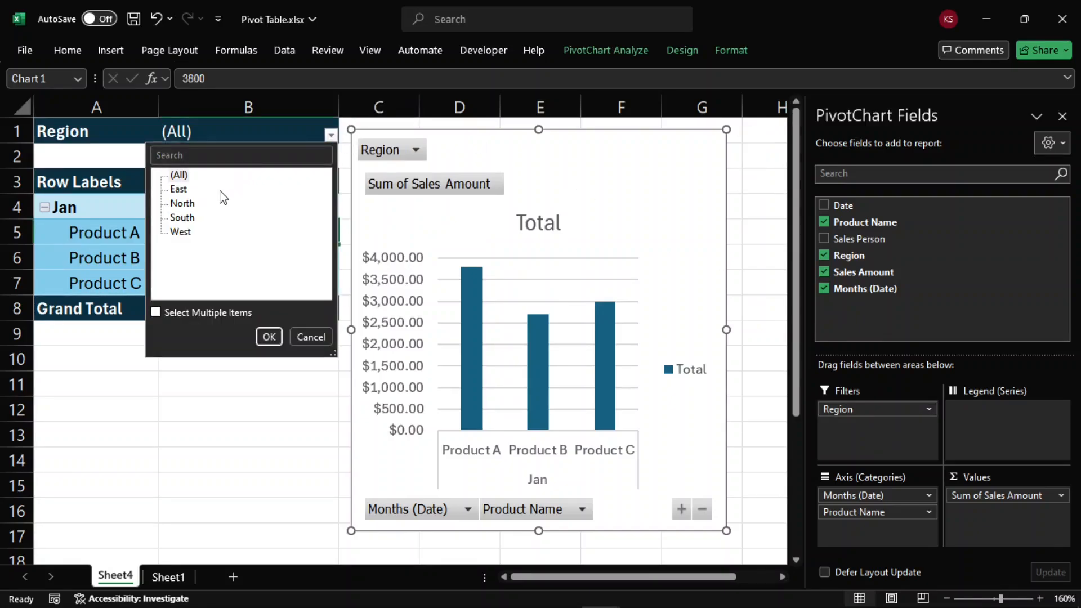
click(177, 190)
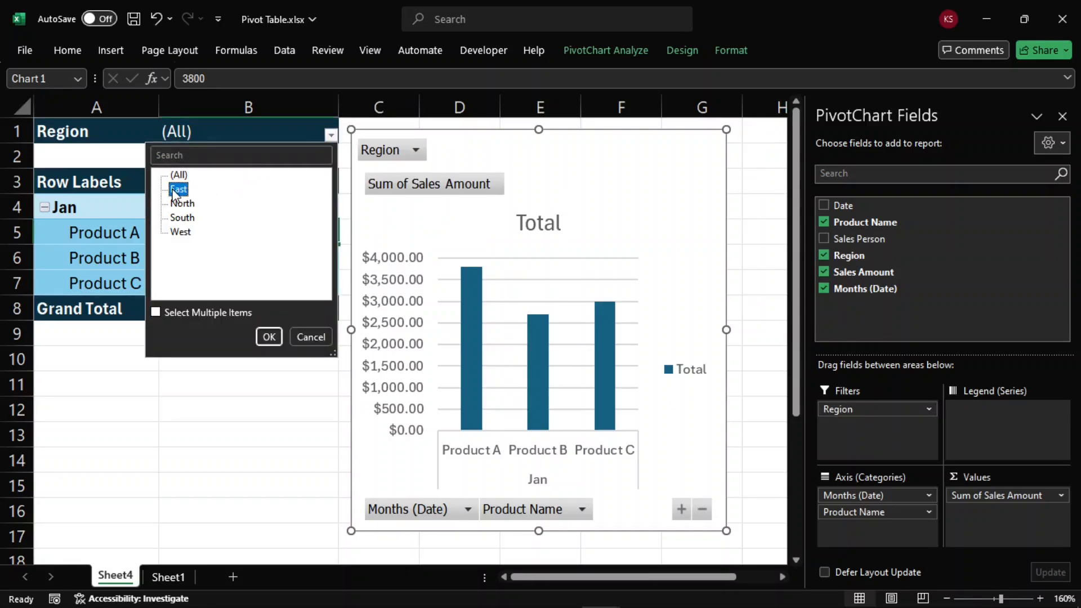
click(269, 336)
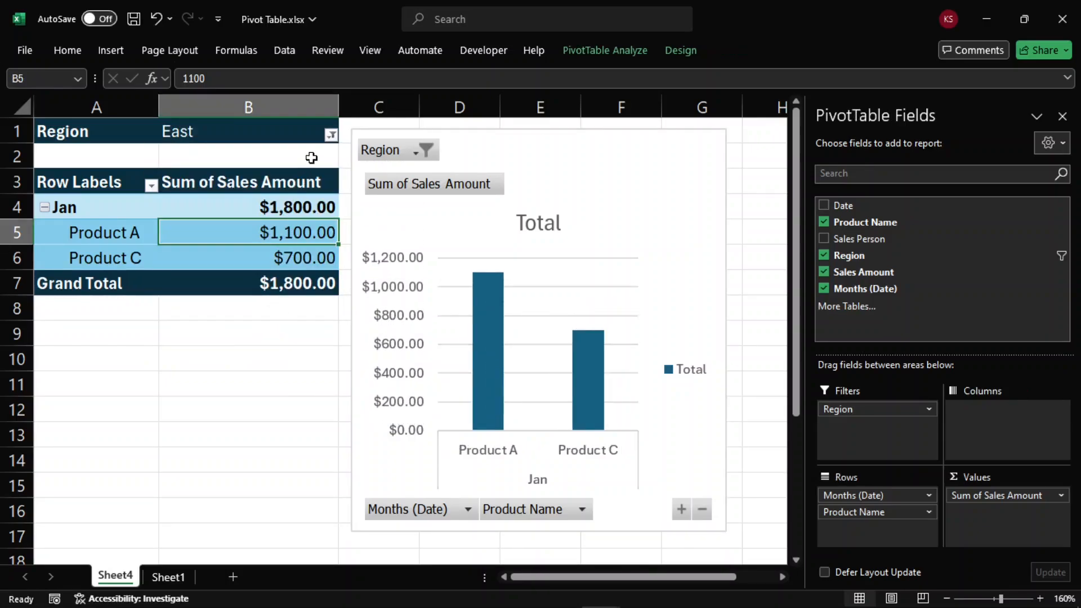
Filter the PivotTable and chart by the regions North, South and West in turn, ending on West.
click(331, 135)
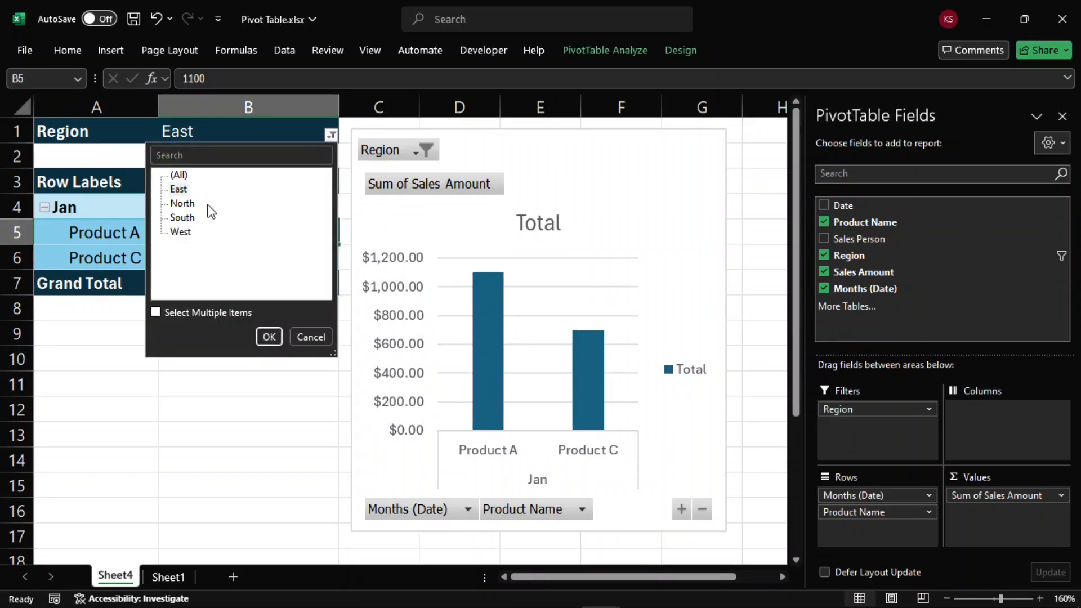
click(264, 336)
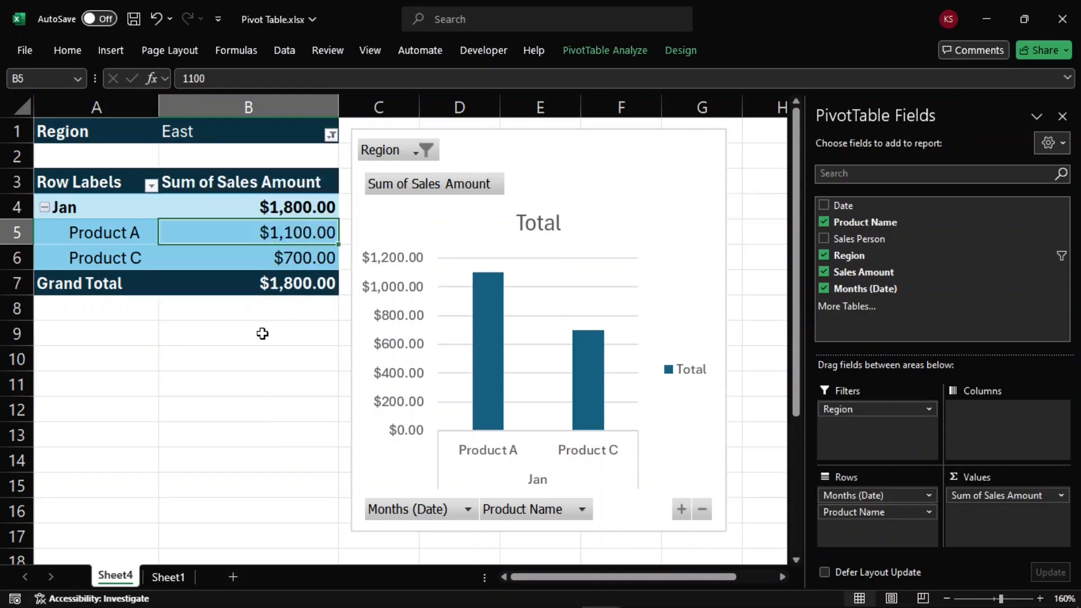
click(331, 135)
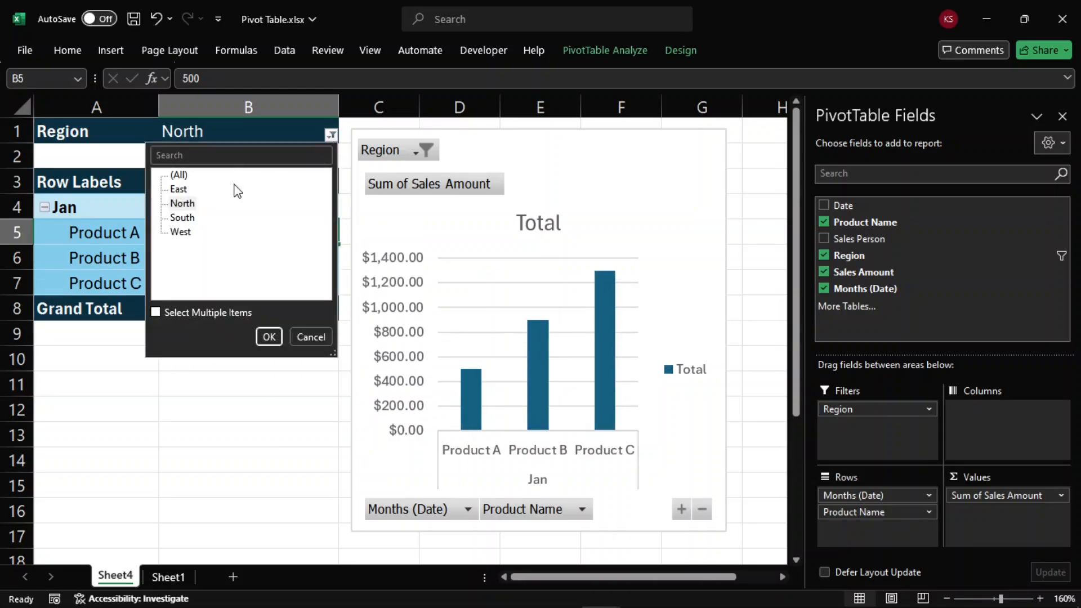
click(182, 218)
click(269, 337)
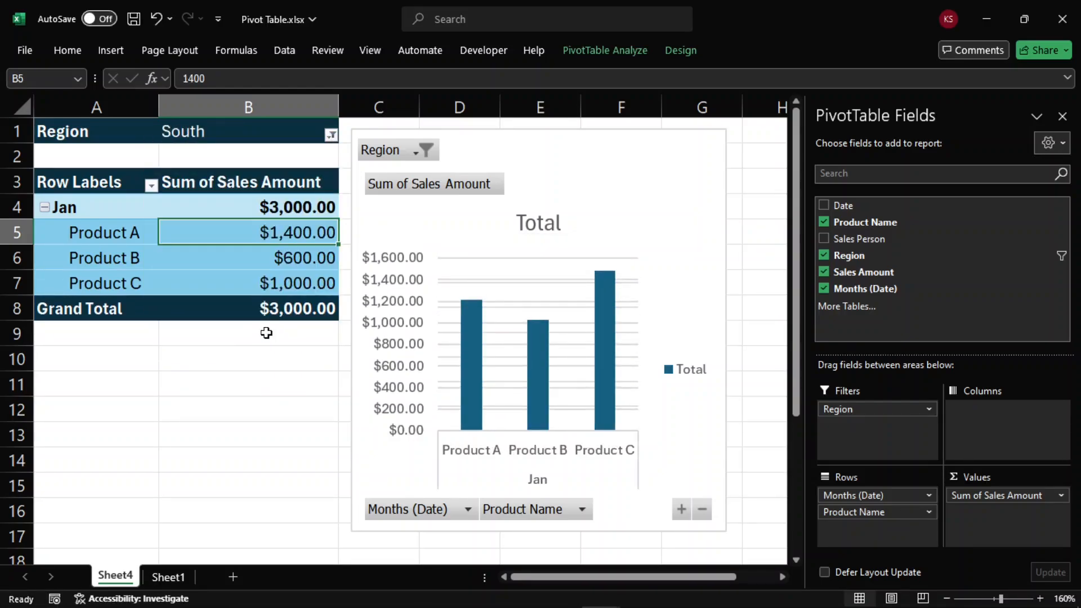
click(330, 135)
click(190, 236)
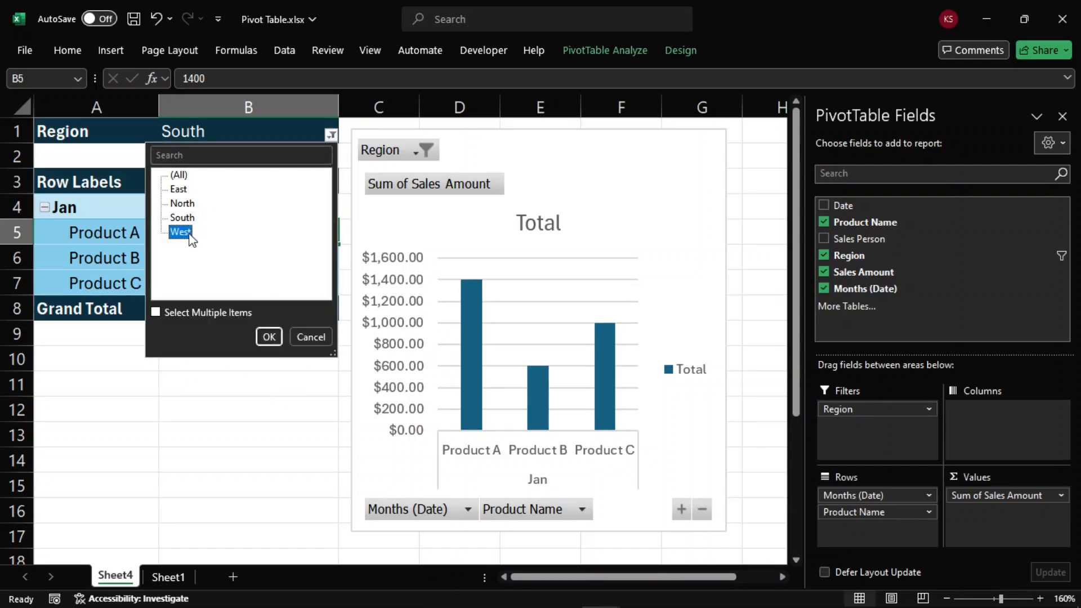
click(268, 336)
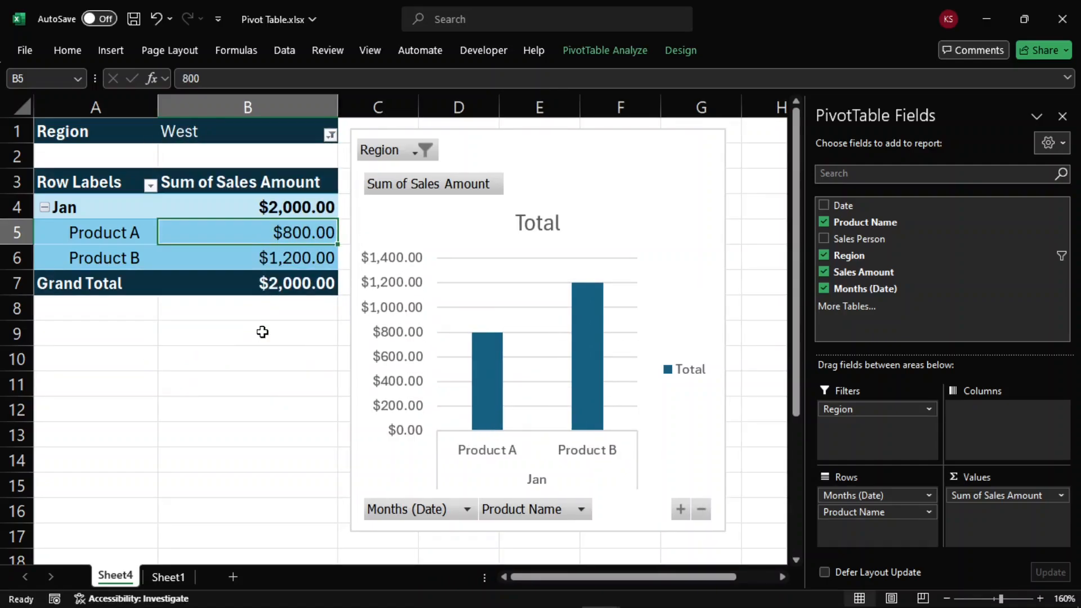